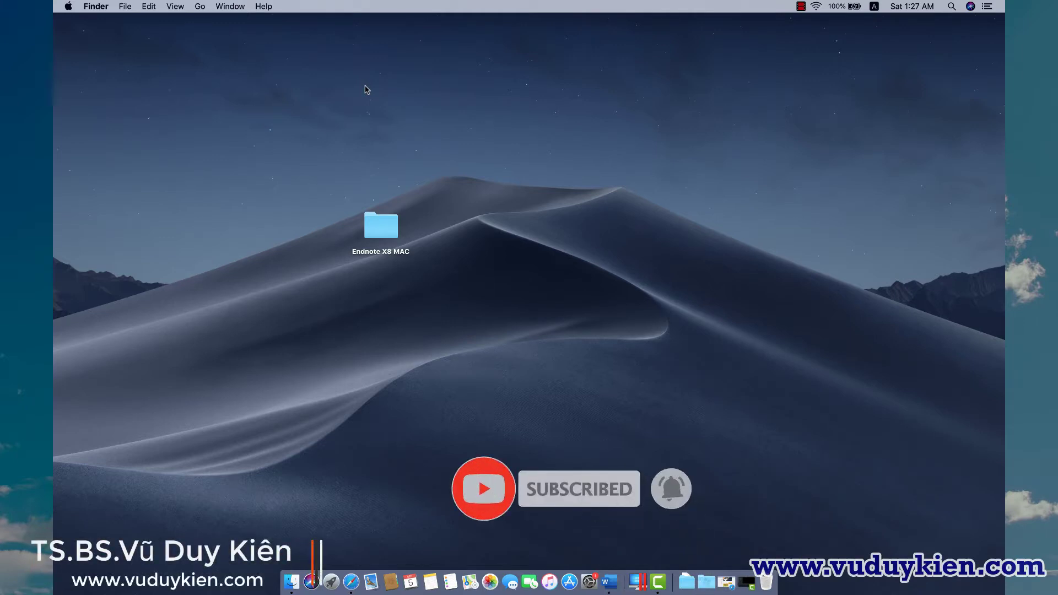
# Step: Show the Mac's system overview to check the installed macOS version
pyautogui.click(67, 6)
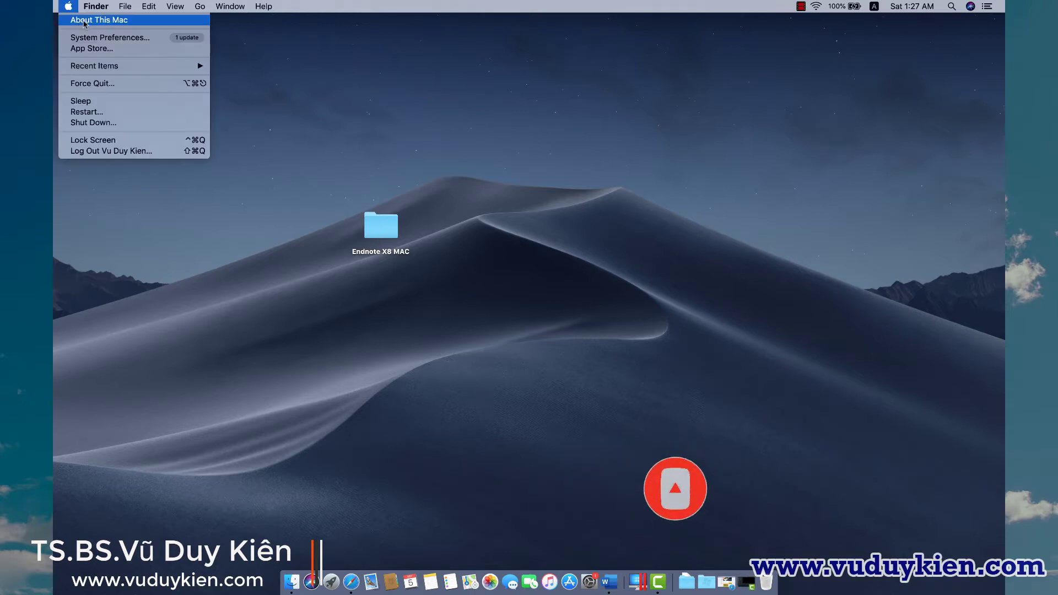
pyautogui.click(84, 21)
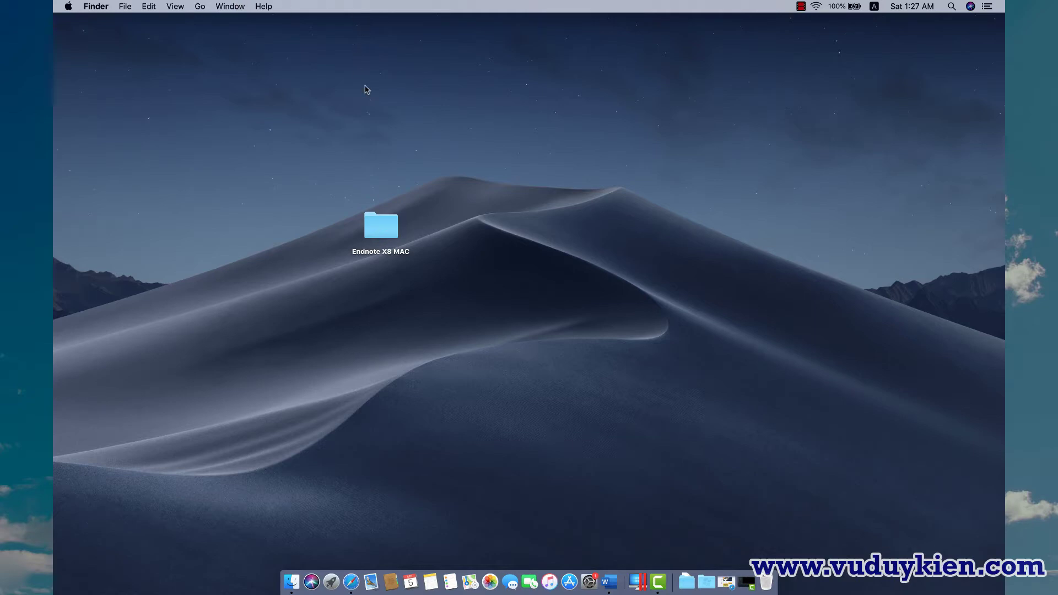
pyautogui.click(65, 7)
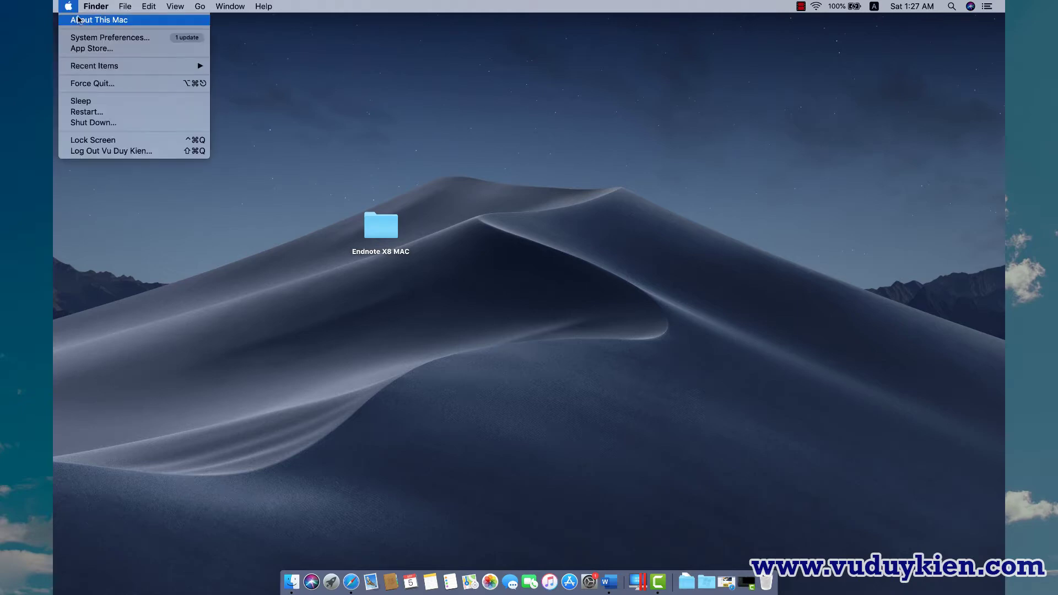
pyautogui.click(85, 21)
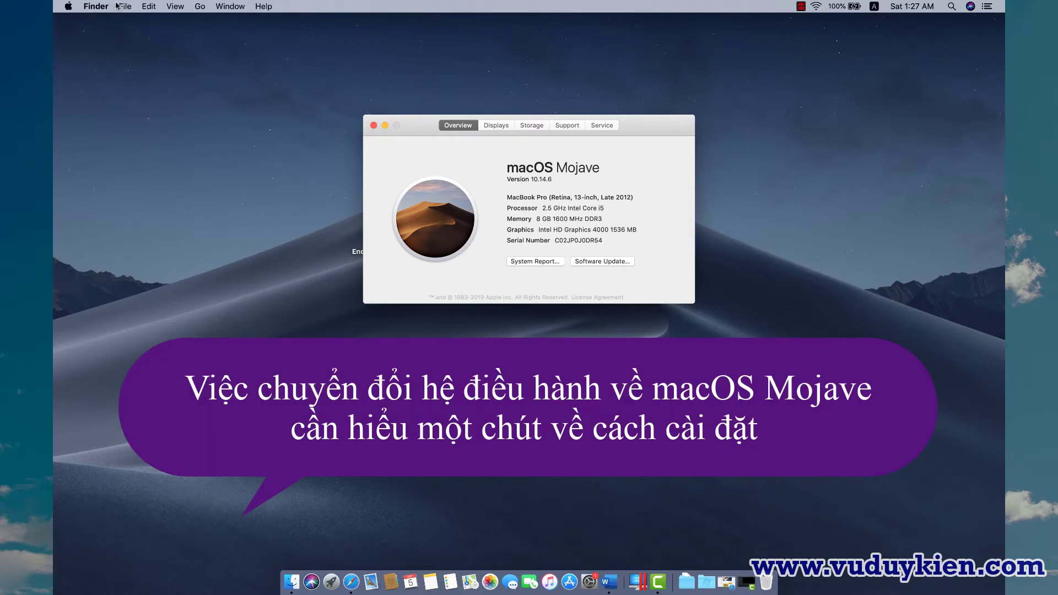
pyautogui.click(373, 126)
pyautogui.click(68, 6)
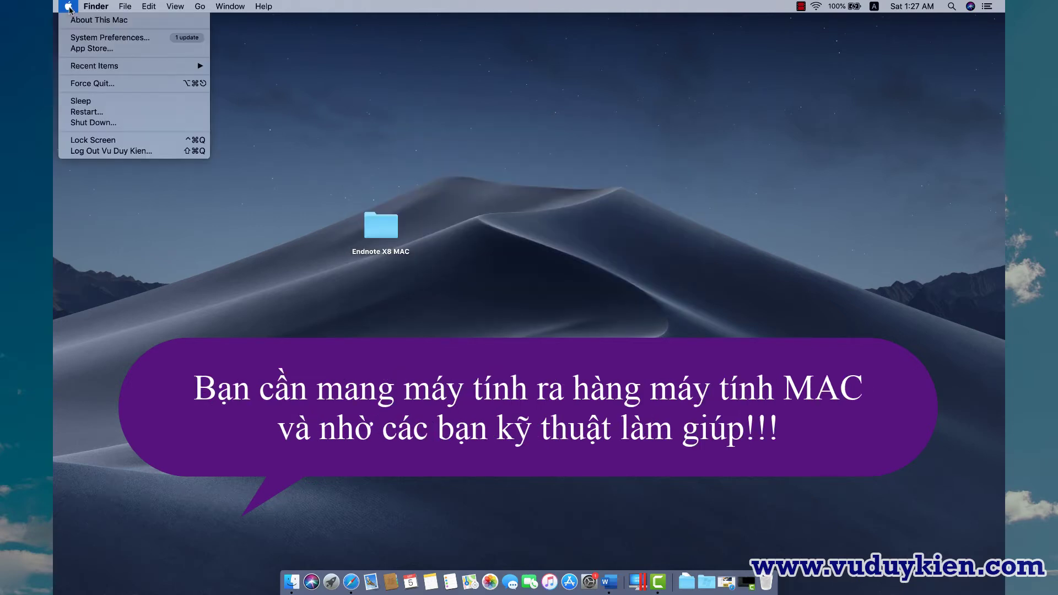
pyautogui.click(105, 22)
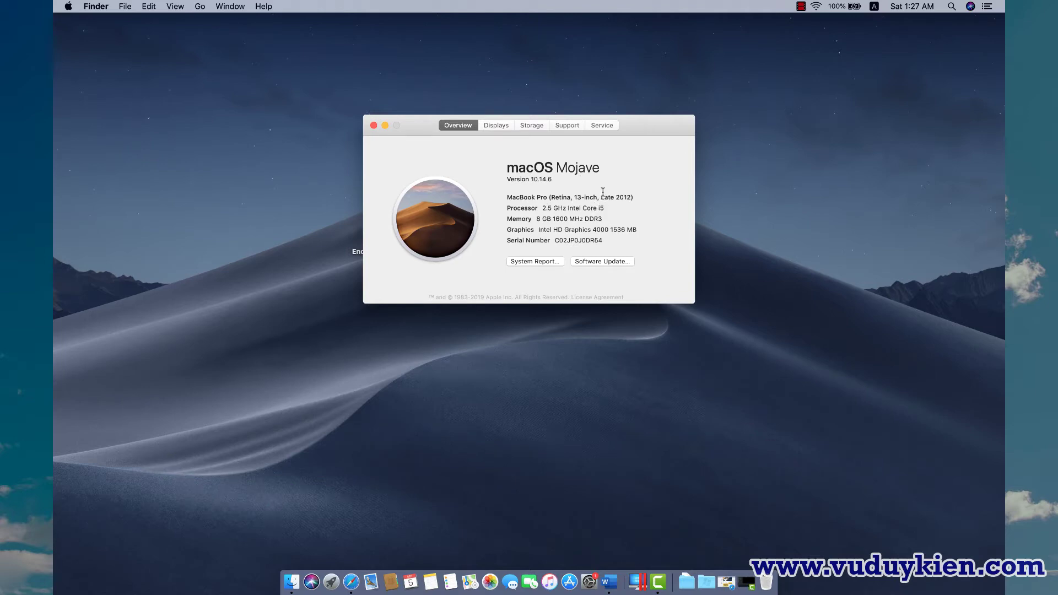
# Step: Switch to Microsoft Word, create a blank document and check the installed Word version
pyautogui.click(610, 583)
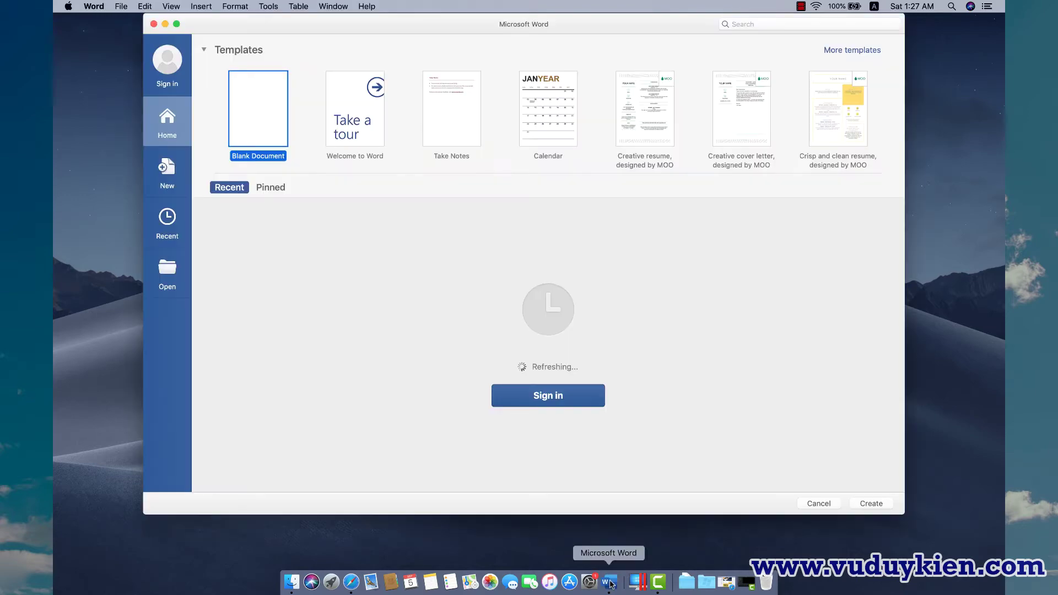
pyautogui.doubleClick(265, 103)
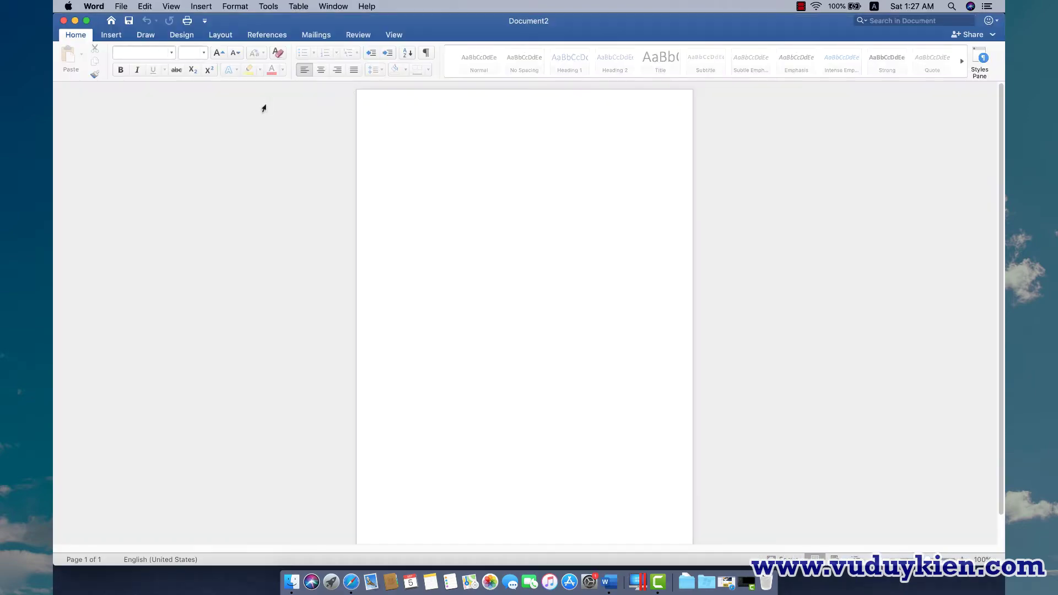
pyautogui.click(94, 7)
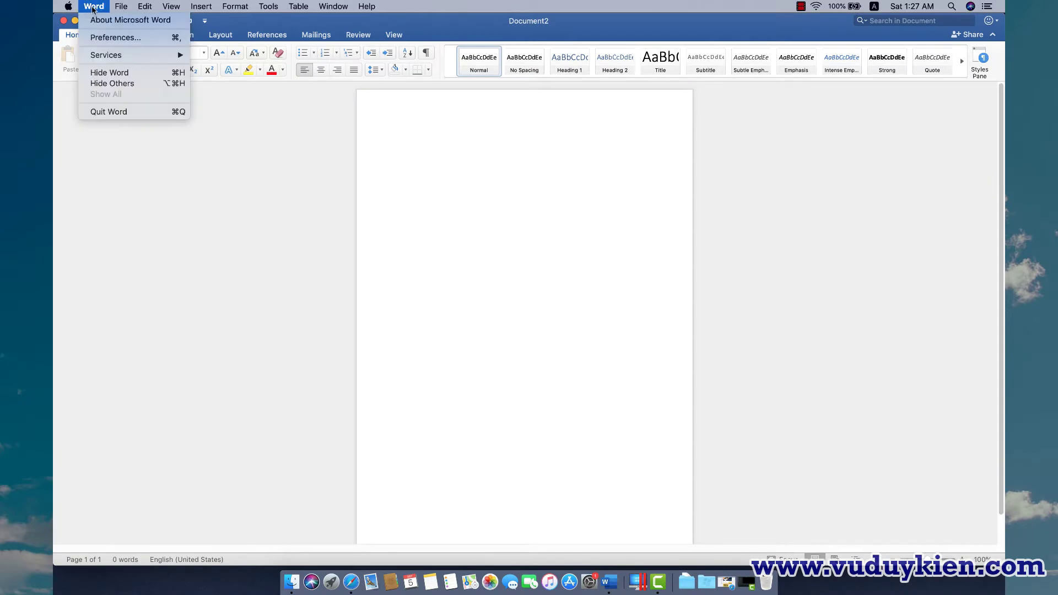
pyautogui.click(100, 22)
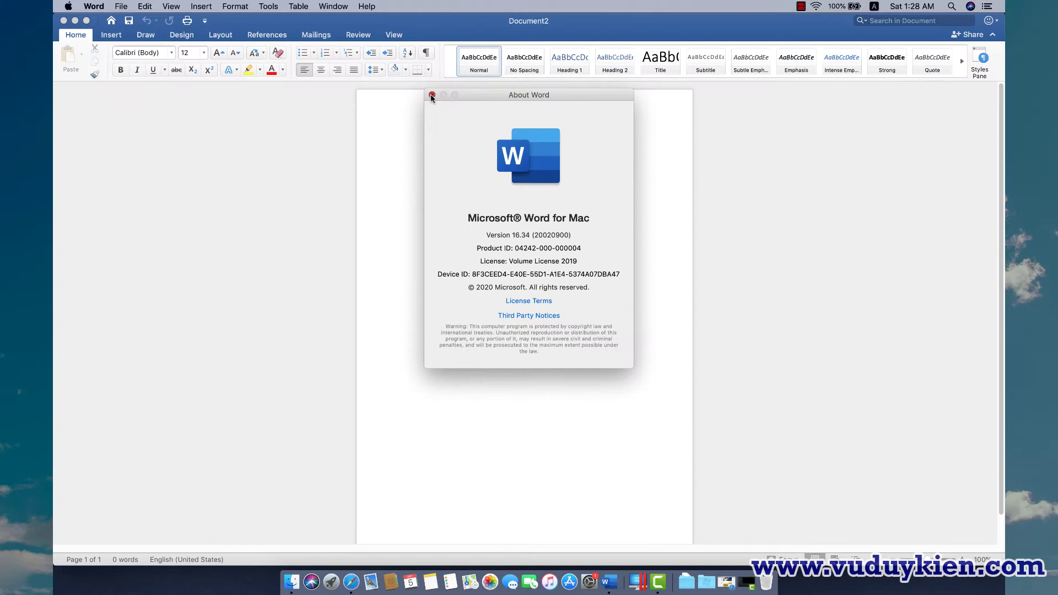
pyautogui.click(367, 69)
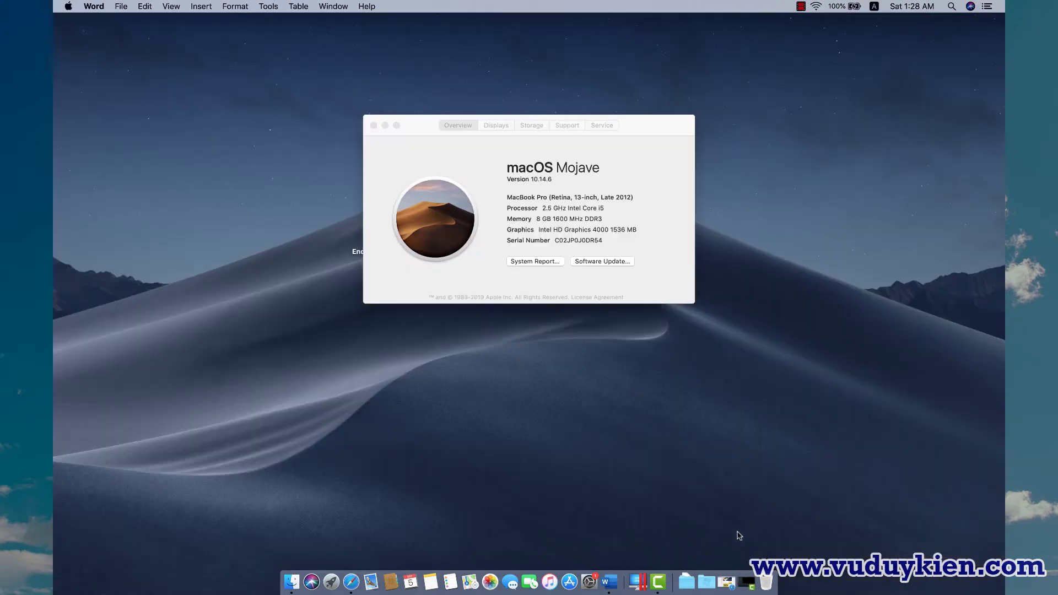
# Step: Quit Word and close the Mac's system overview window
pyautogui.rightClick(610, 583)
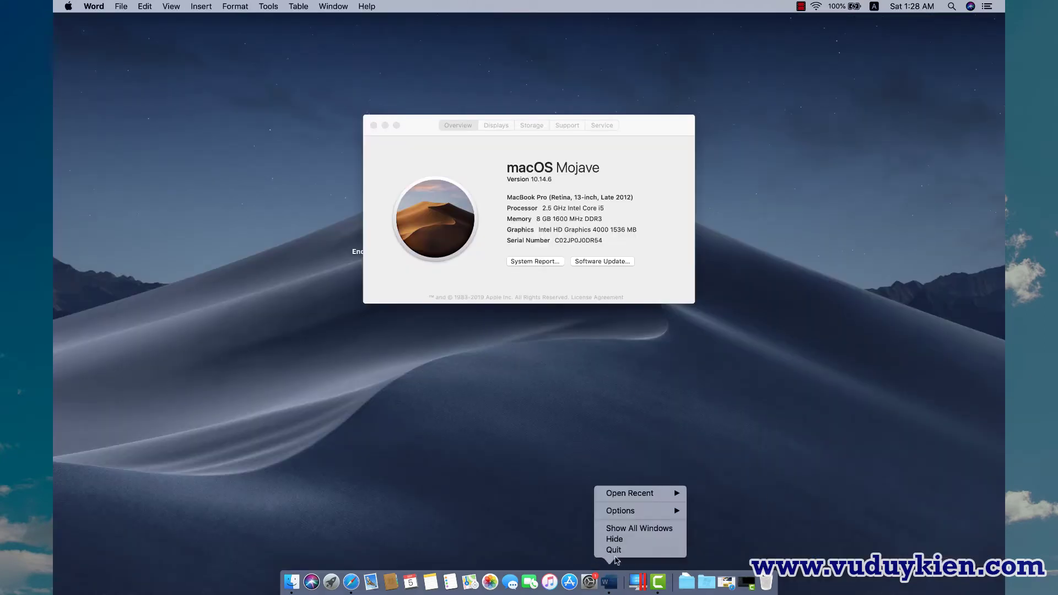
pyautogui.click(617, 551)
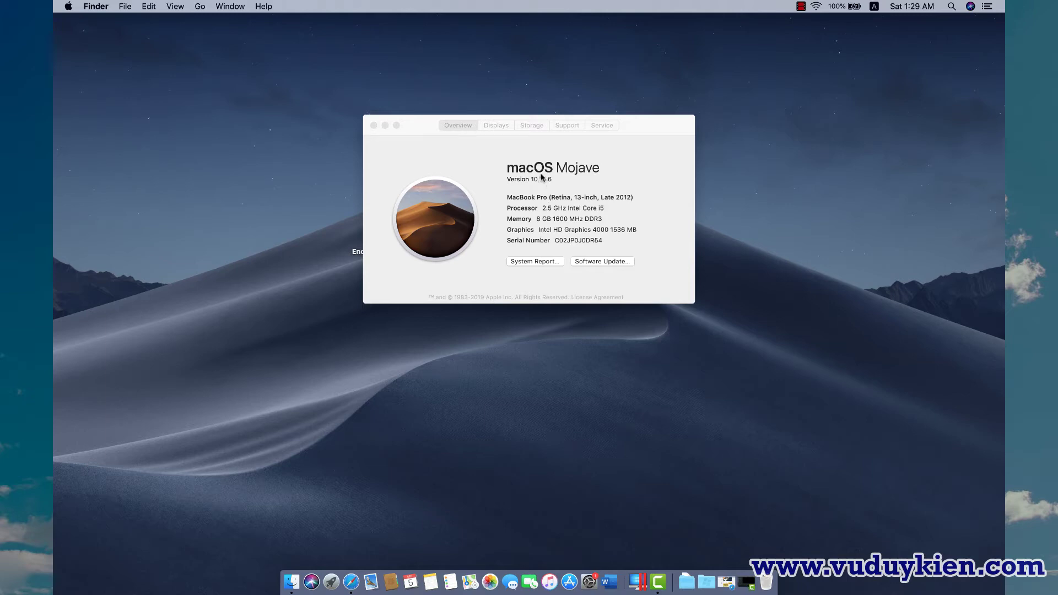
pyautogui.click(373, 125)
pyautogui.click(582, 255)
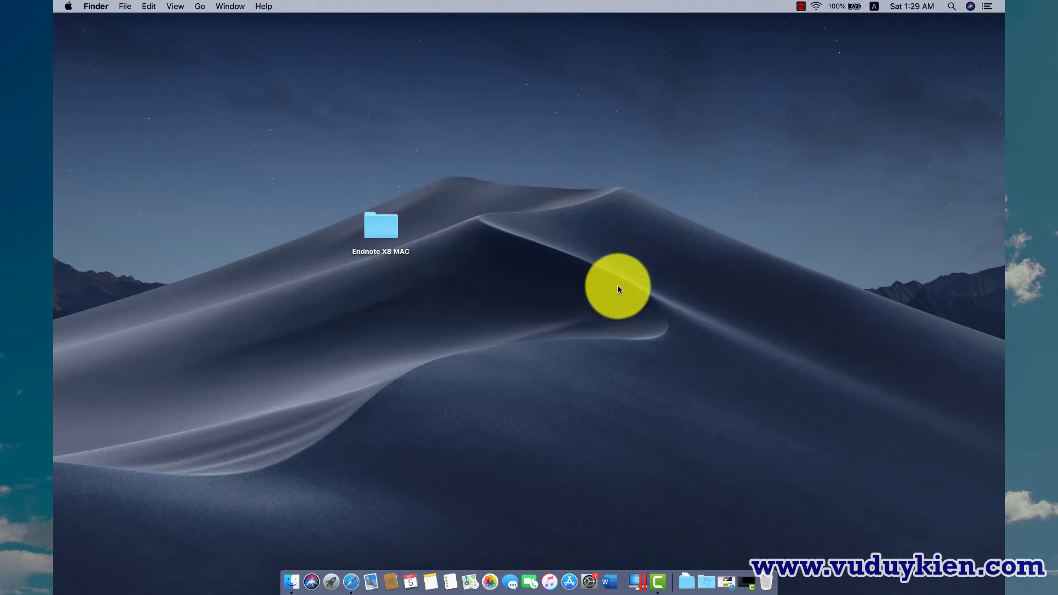
# Step: Switch to Safari and look at the messaging option on the Viết và Xuất bản Quốc tế Facebook page
pyautogui.click(352, 583)
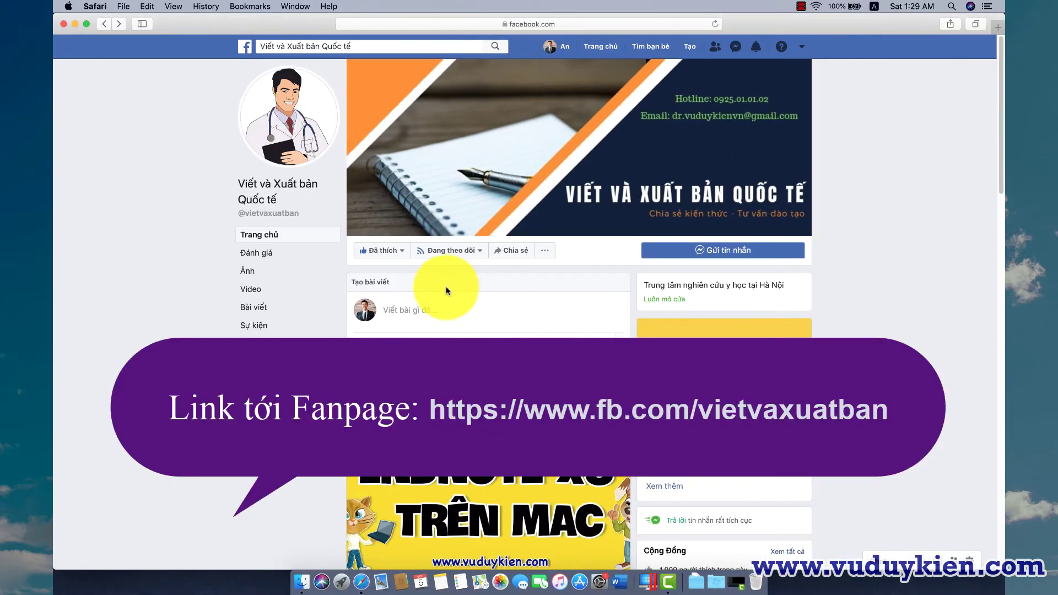
pyautogui.click(714, 252)
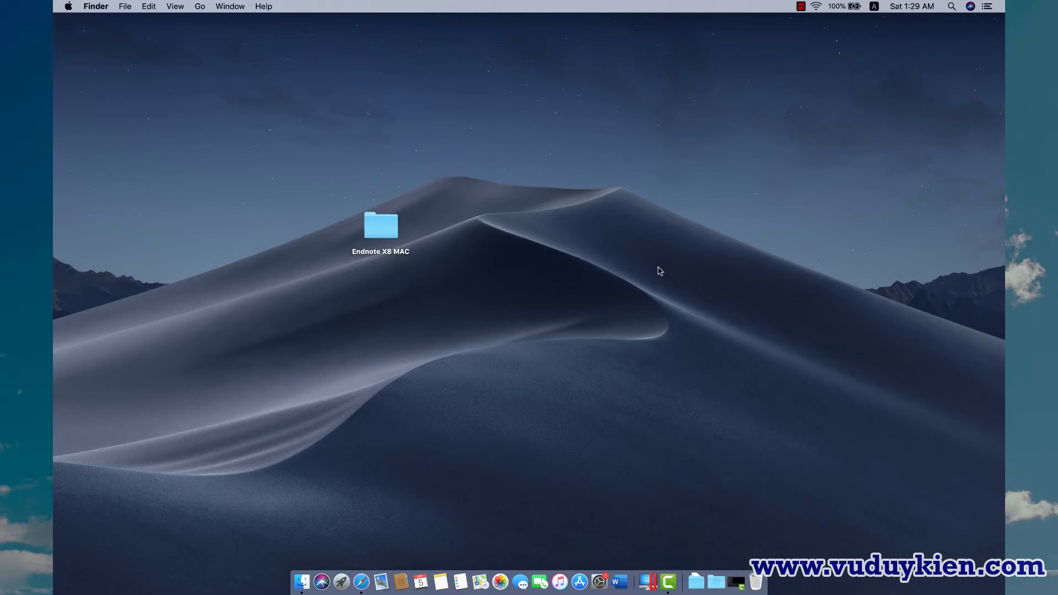
# Step: Open the Endnote X8 MAC folder on the desktop and mount the EndNoteX8Installer.dmg disk image
pyautogui.click(385, 232)
pyautogui.doubleClick(385, 232)
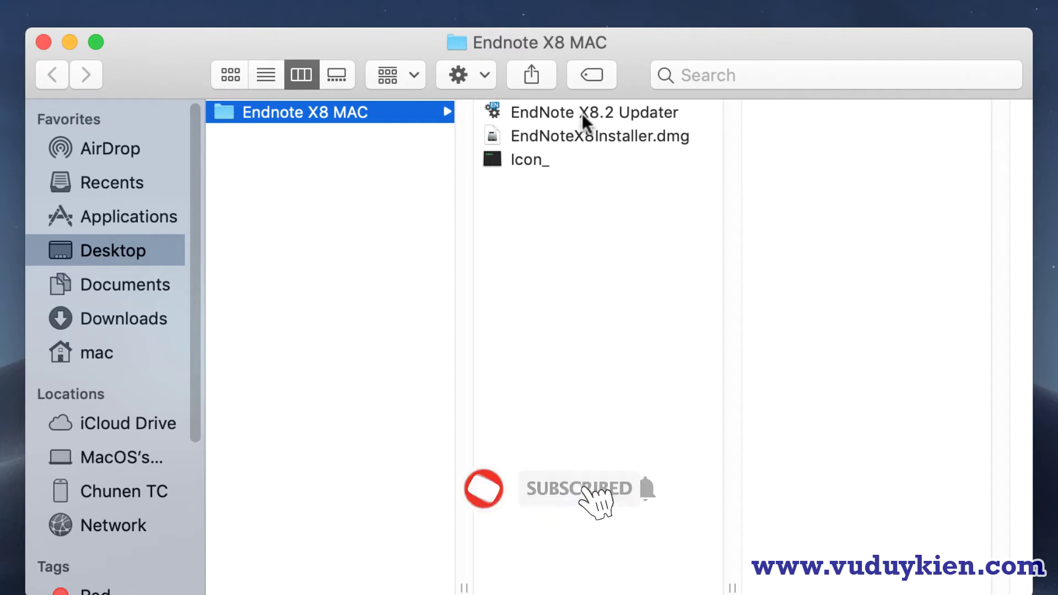
pyautogui.click(544, 135)
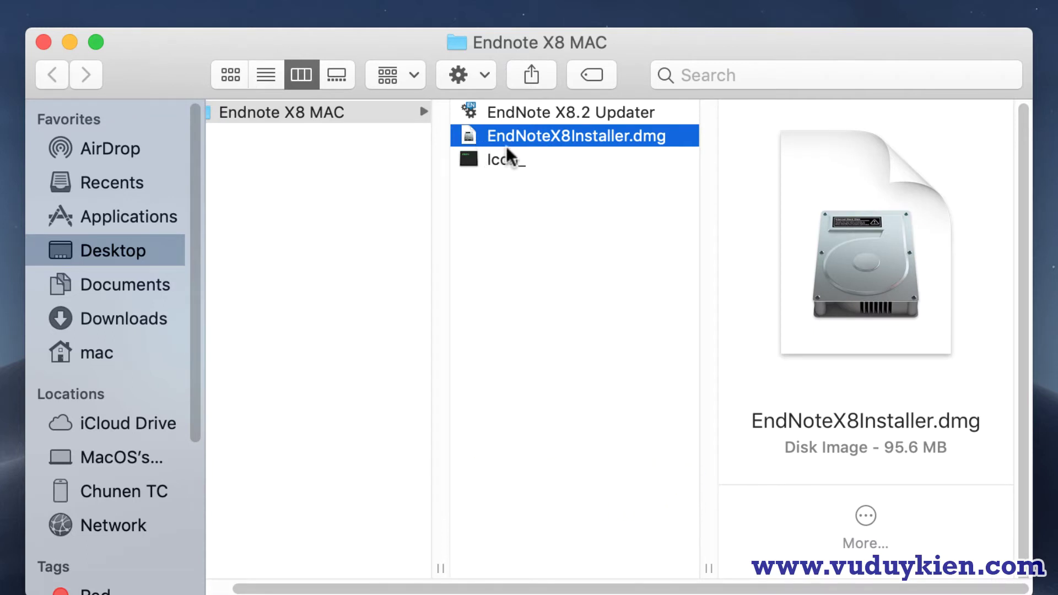
pyautogui.doubleClick(587, 142)
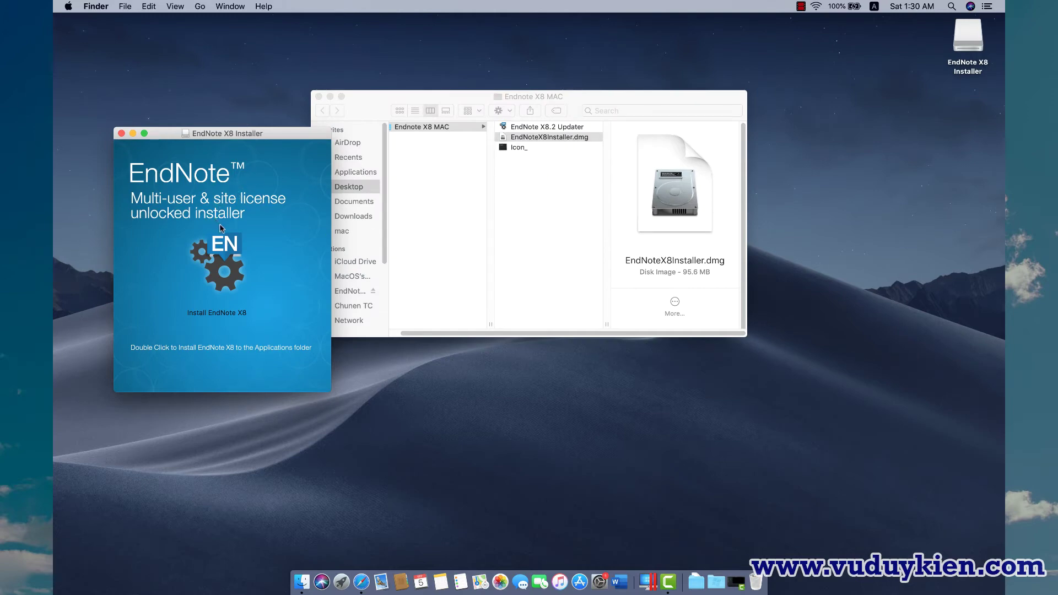
# Step: Install EndNote X8 from the mounted disk image and complete the EndNote X8 Customizer with its default options
pyautogui.doubleClick(224, 249)
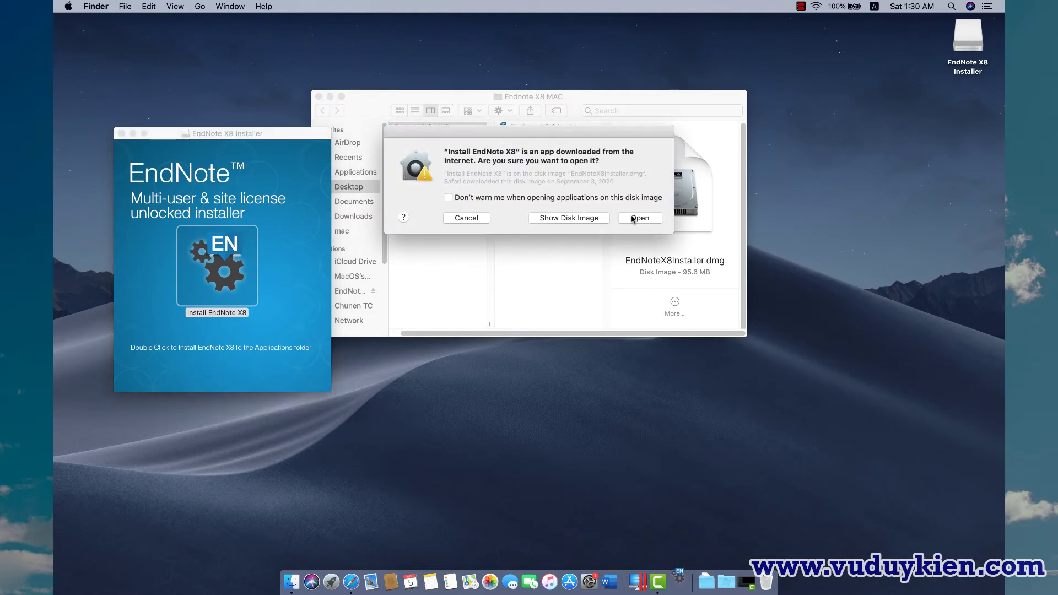
pyautogui.click(633, 218)
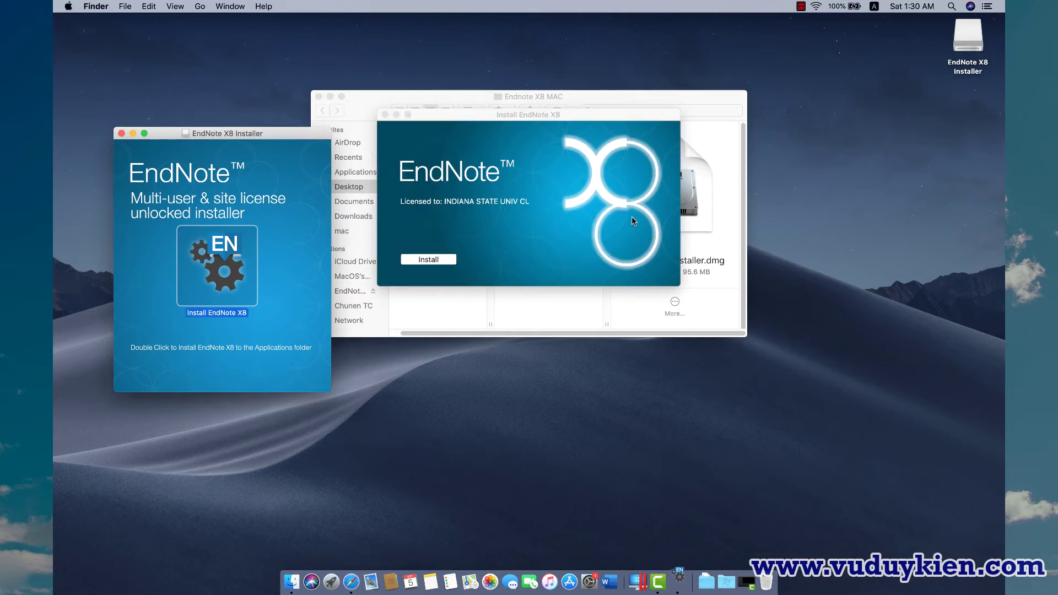
pyautogui.click(430, 260)
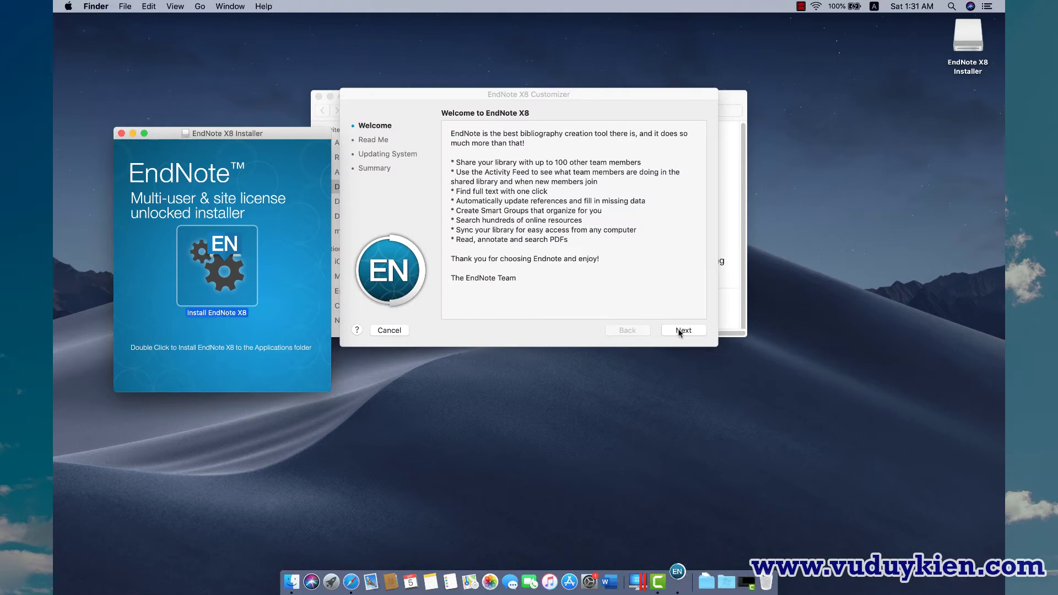
pyautogui.click(682, 331)
pyautogui.click(682, 331)
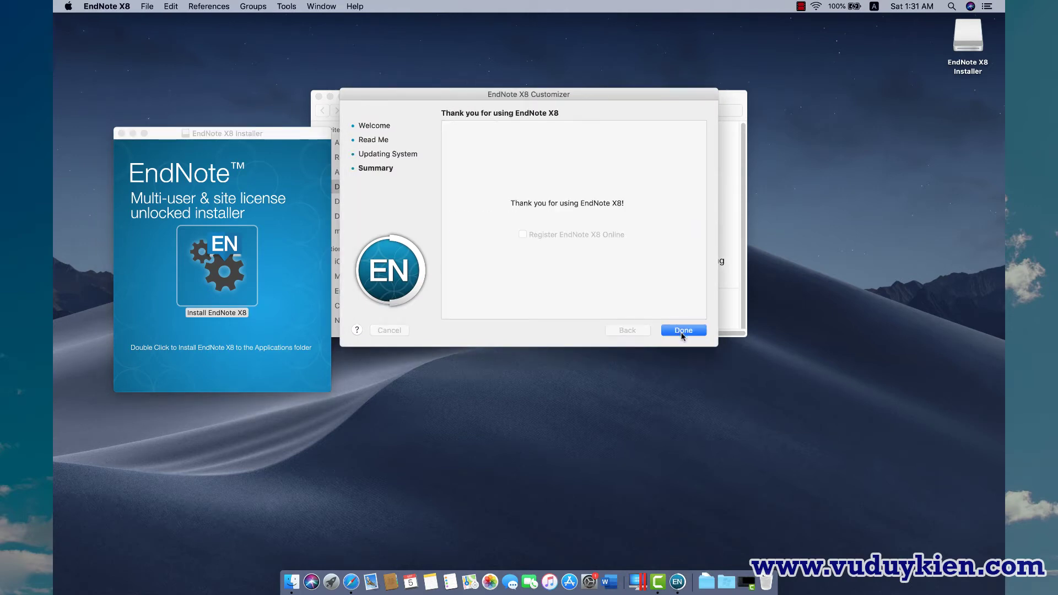
pyautogui.click(684, 330)
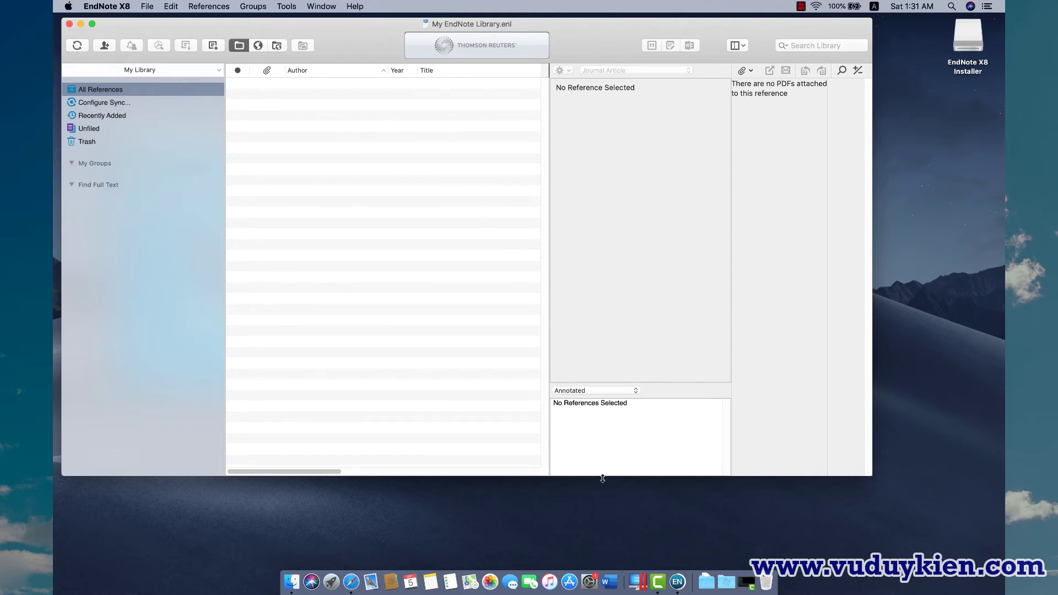
# Step: Switch to Word, create a blank document and inspect its global templates and add-ins for EndNote
pyautogui.click(609, 583)
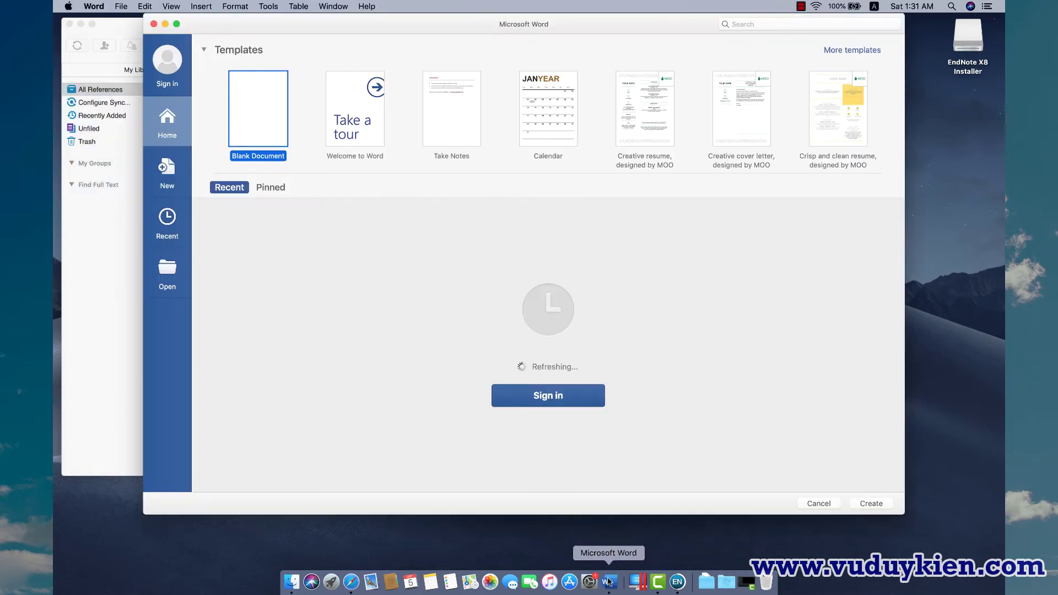
pyautogui.press('Return')
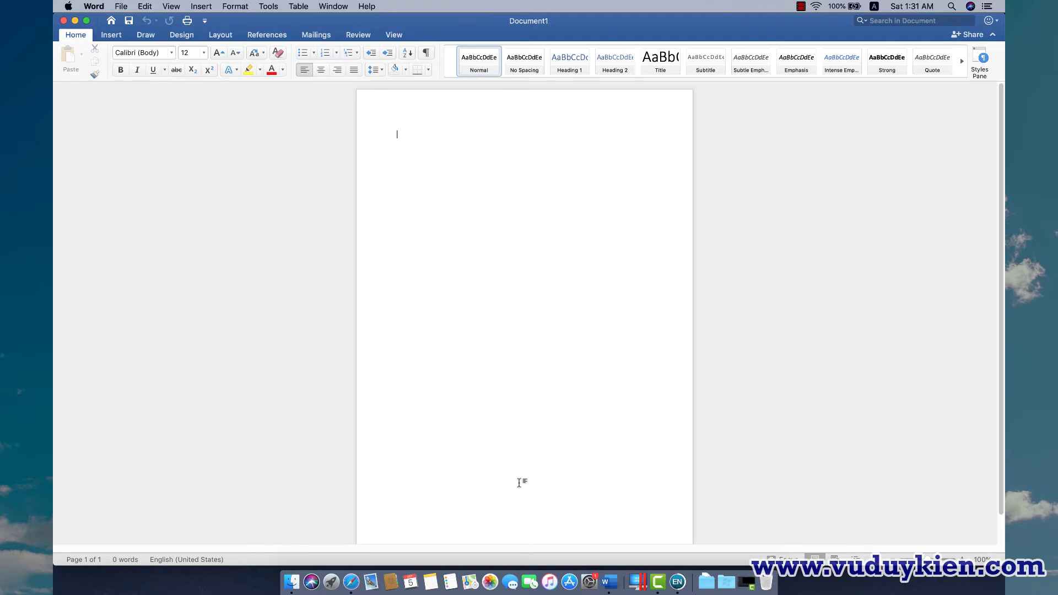
pyautogui.click(291, 582)
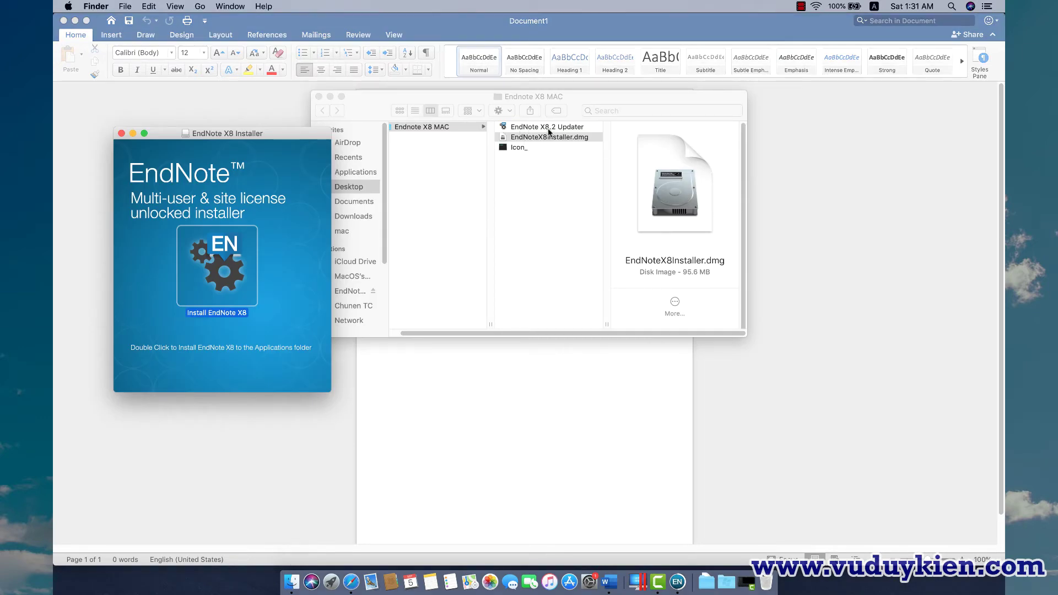
pyautogui.click(585, 379)
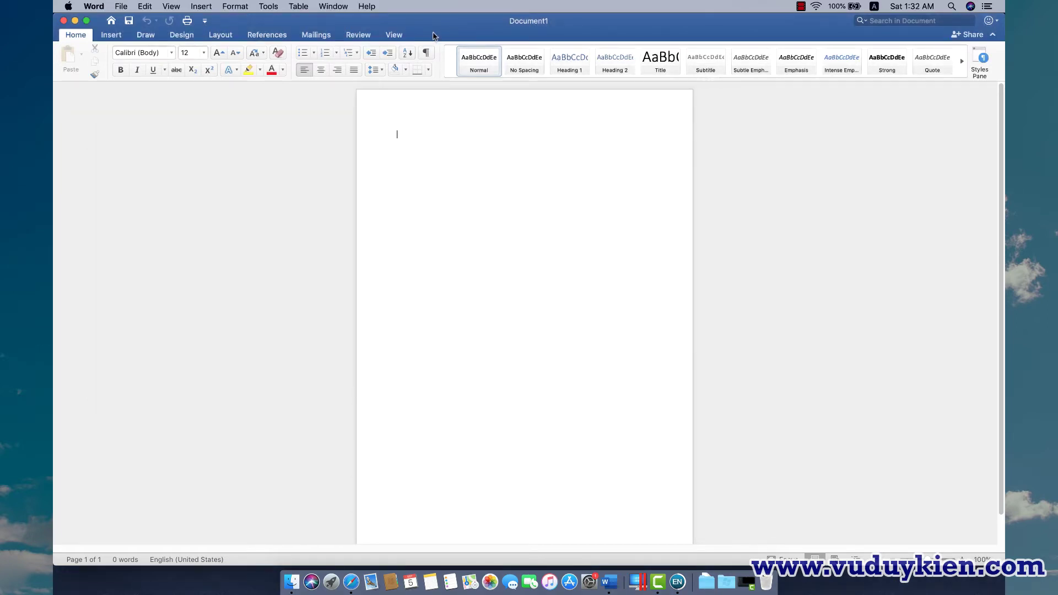
pyautogui.click(266, 7)
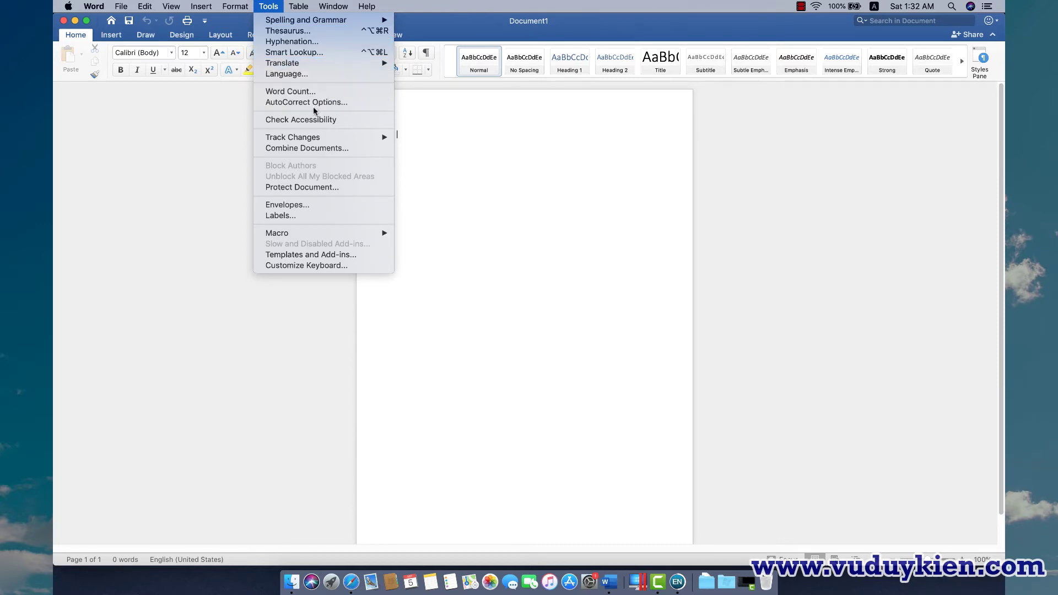
pyautogui.click(315, 259)
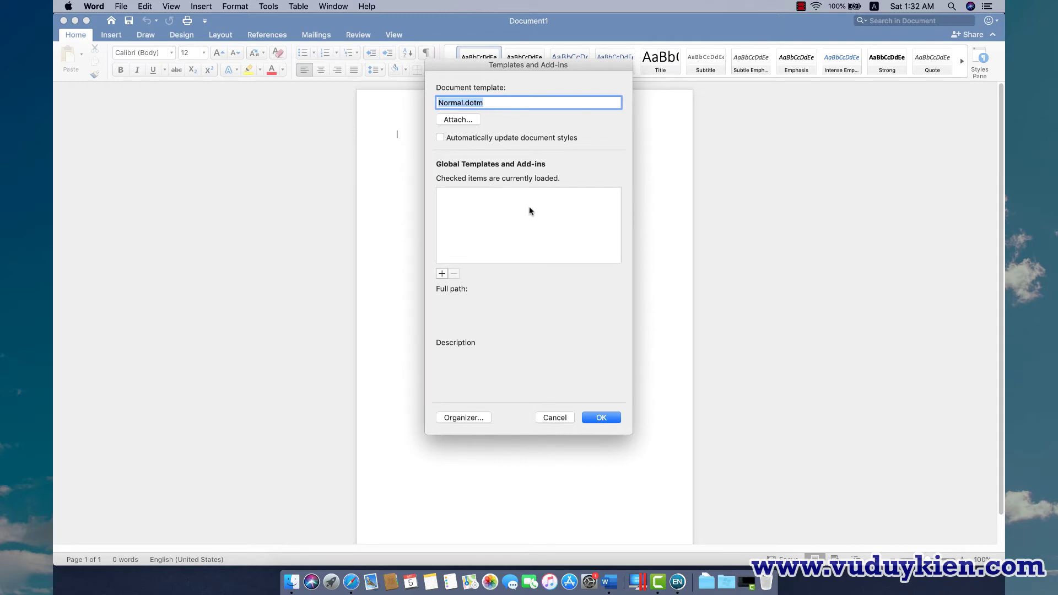
pyautogui.click(567, 419)
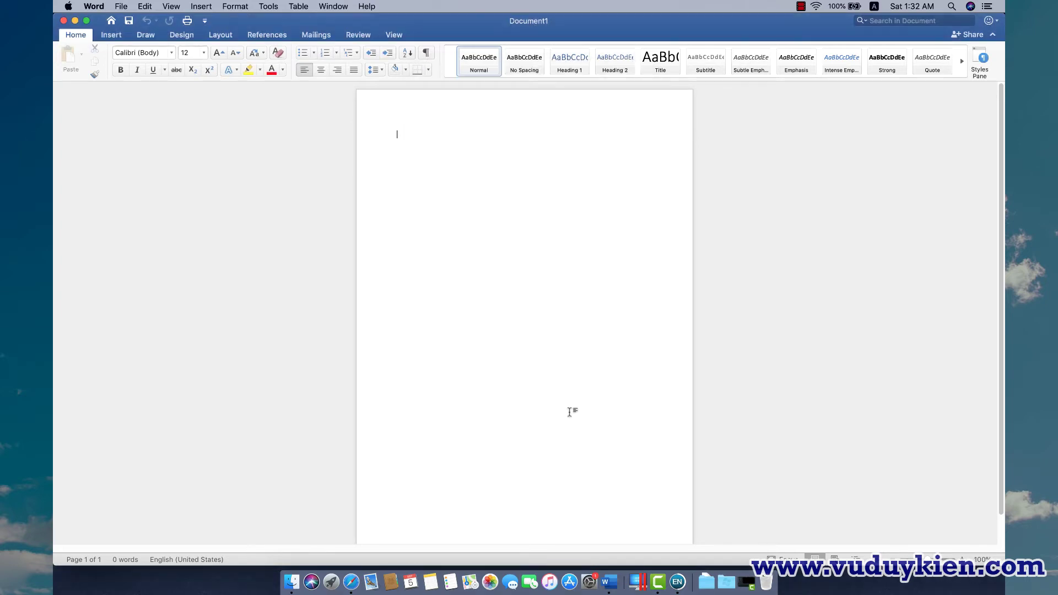
# Step: Switch to EndNote X8 and quit Word
pyautogui.click(678, 584)
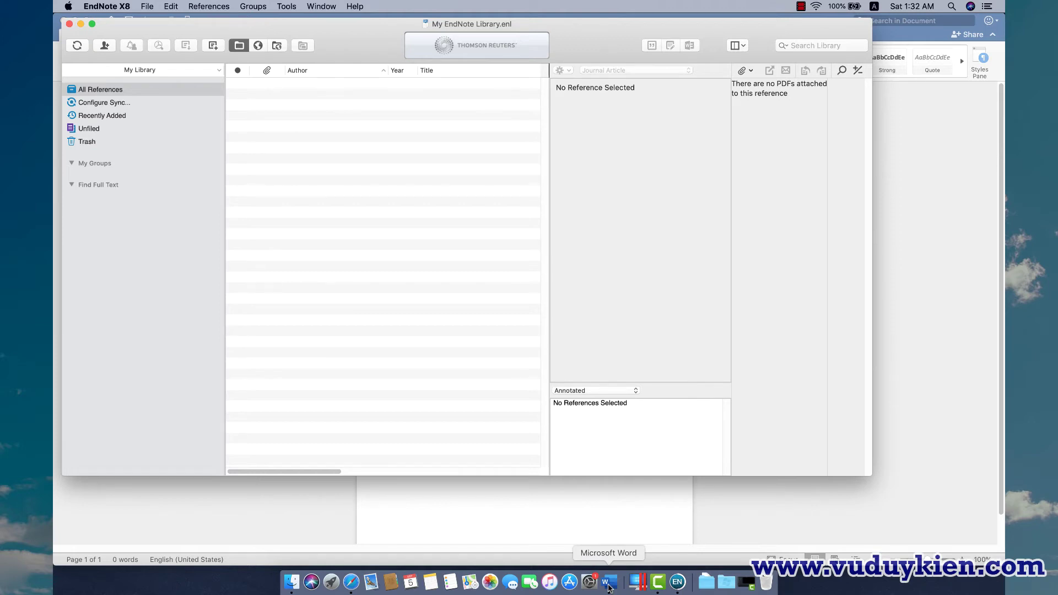
pyautogui.rightClick(610, 588)
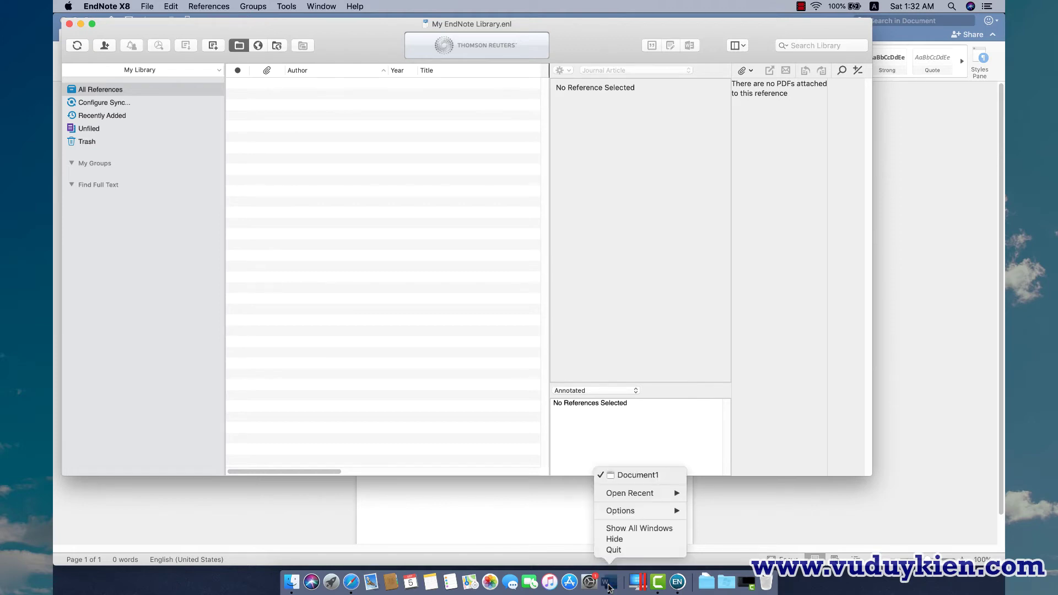
pyautogui.click(617, 550)
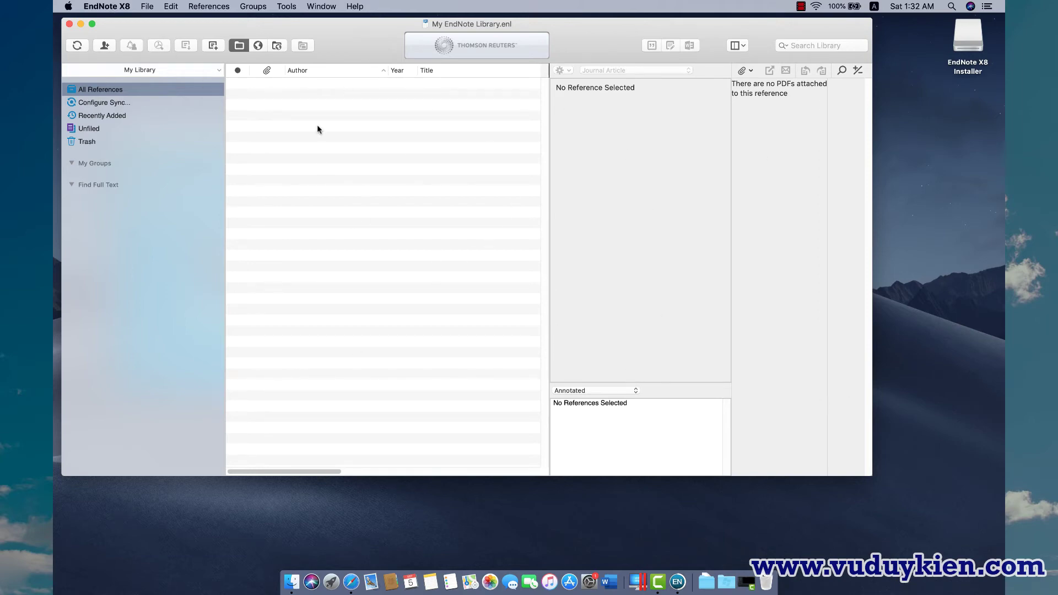
# Step: Run the EndNote X8 Customizer with the Cite While You Write component selected and complete it without customizing the Word paths
pyautogui.click(122, 7)
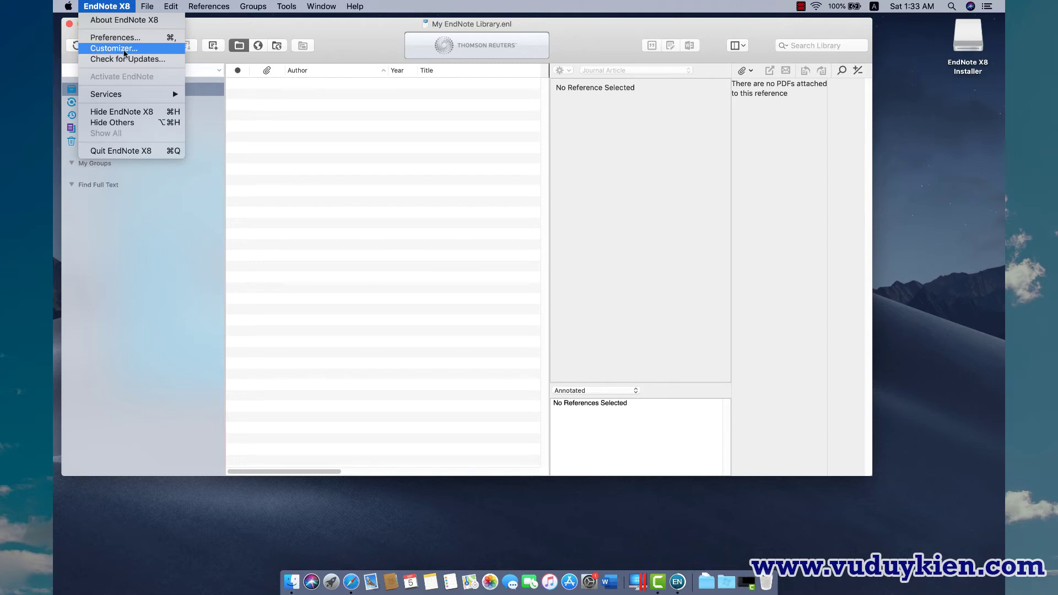
pyautogui.click(125, 51)
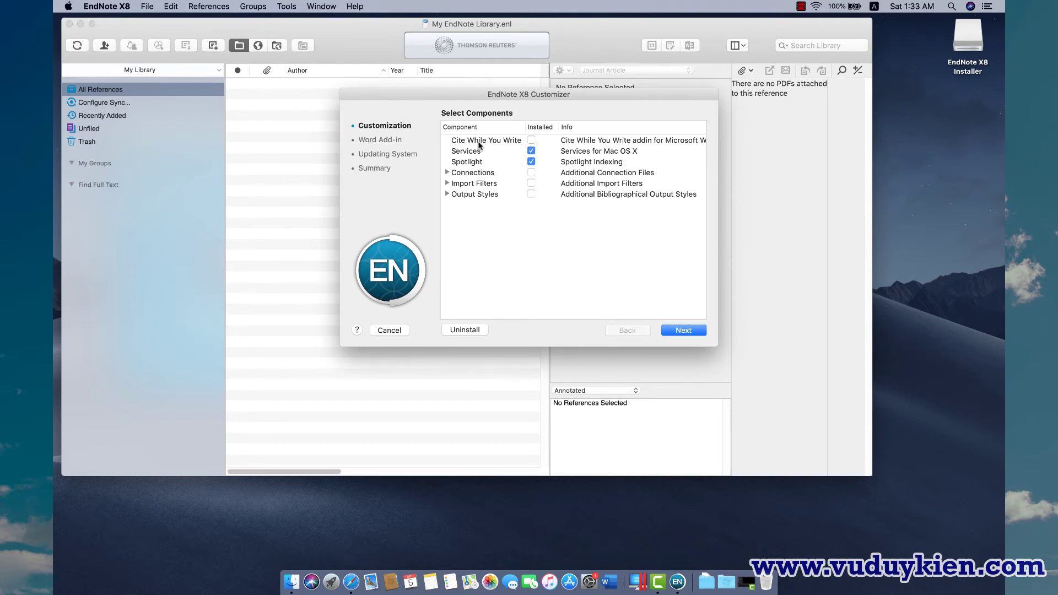
pyautogui.click(530, 151)
pyautogui.click(530, 141)
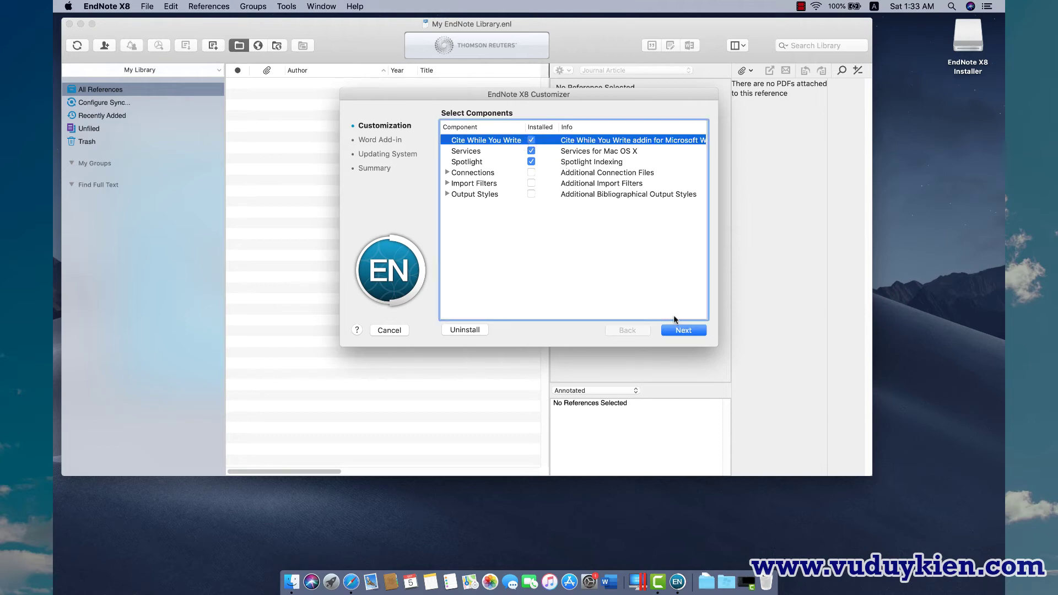
pyautogui.click(684, 330)
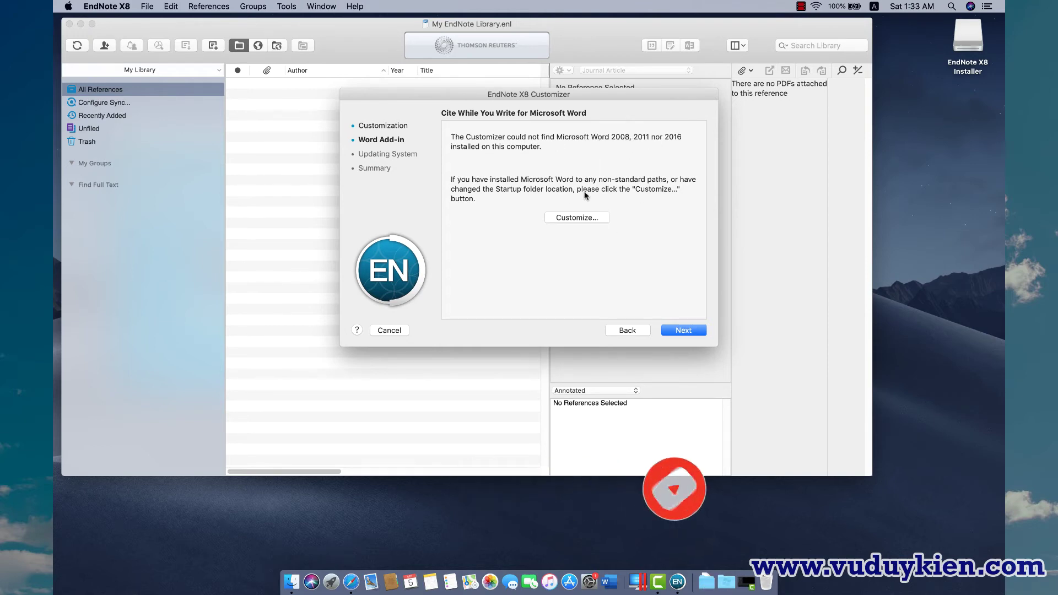
pyautogui.click(685, 330)
pyautogui.click(684, 331)
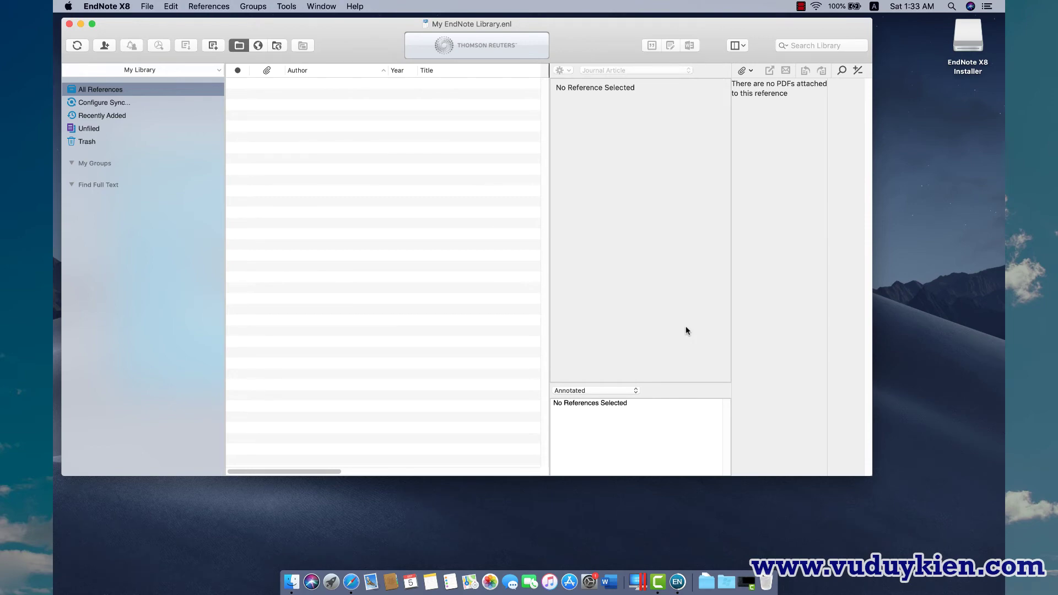
# Step: Switch to Word, create a blank document and check its global templates and add-ins for the EndNote add-in
pyautogui.click(610, 584)
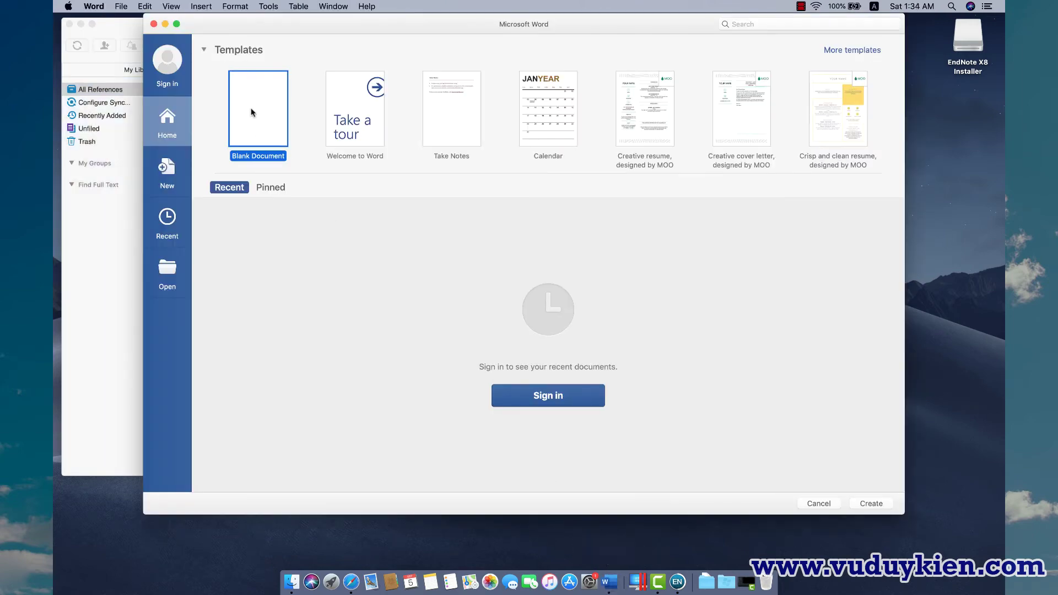
pyautogui.doubleClick(249, 112)
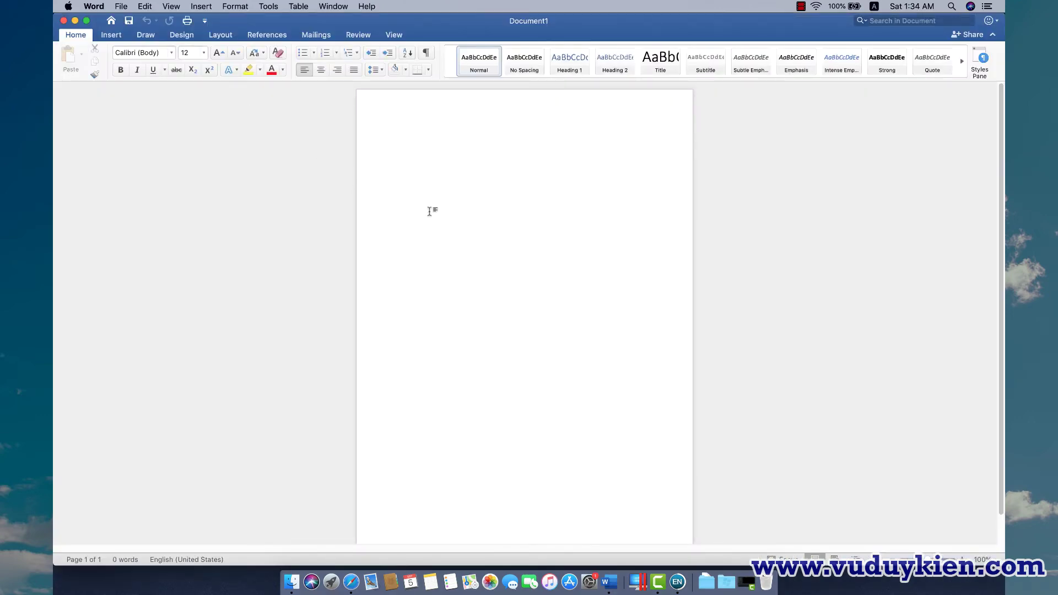
pyautogui.click(265, 7)
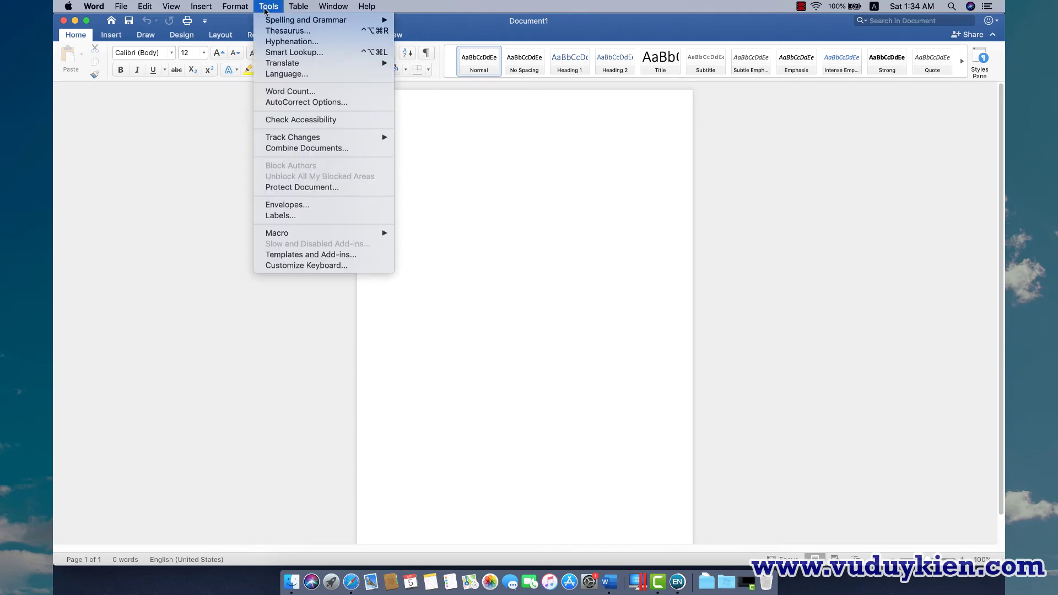
pyautogui.click(329, 255)
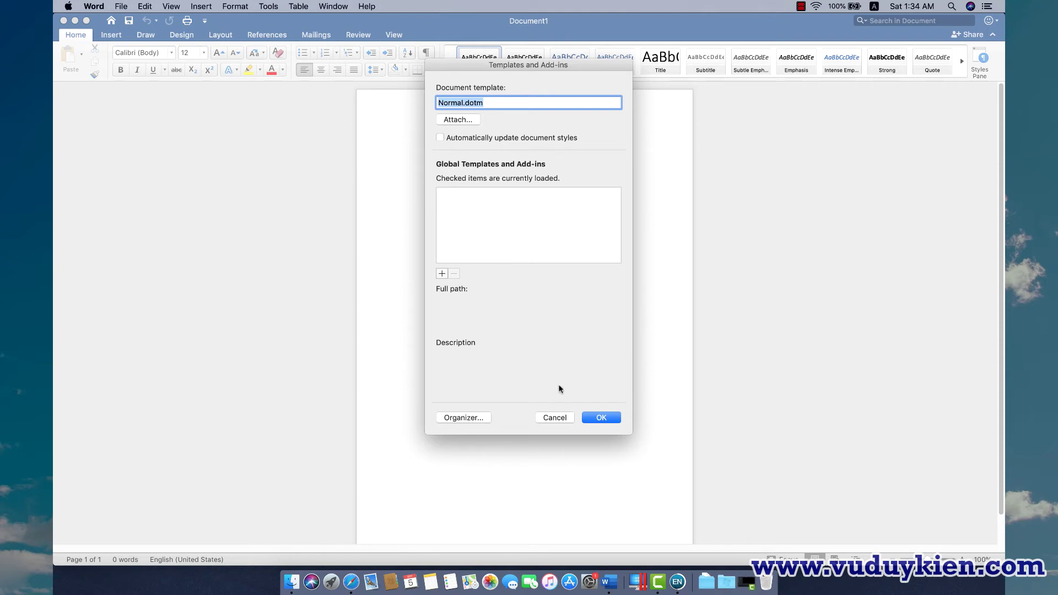
pyautogui.click(553, 419)
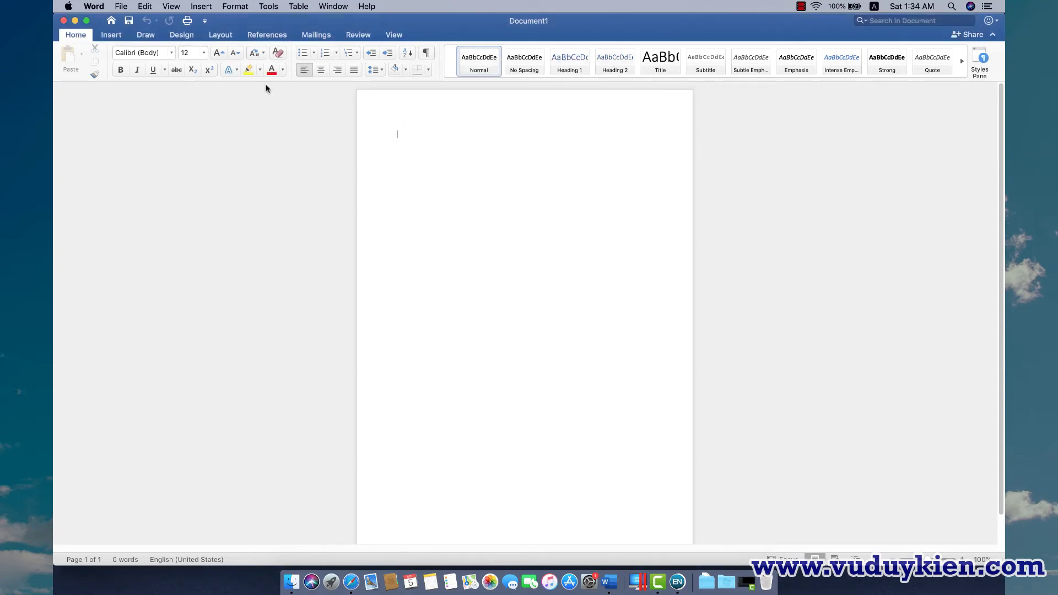
# Step: Close the blank document and quit Word
pyautogui.click(63, 20)
pyautogui.rightClick(609, 582)
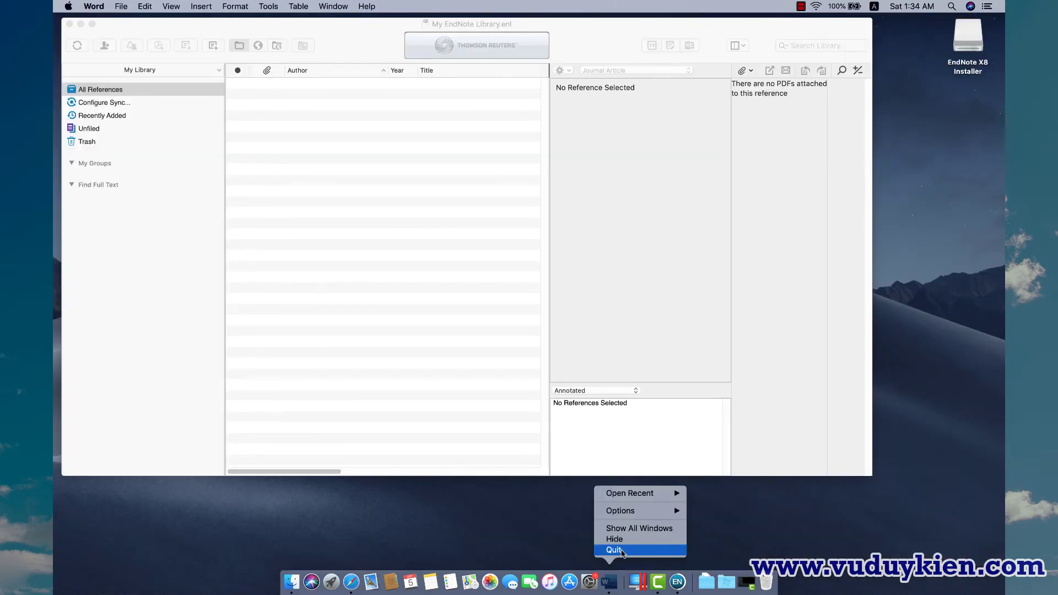
pyautogui.click(622, 551)
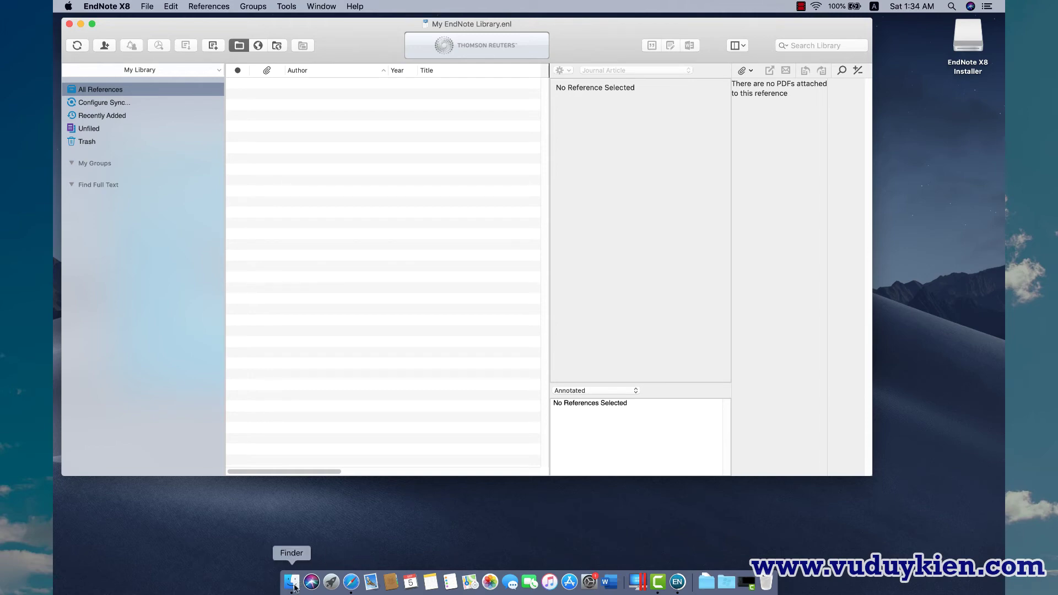
# Step: Run EndNote X8.2 Updater from the Endnote X8 MAC folder, update the copy in /Applications/EndNote X8, and authorize it with the account password
pyautogui.click(292, 581)
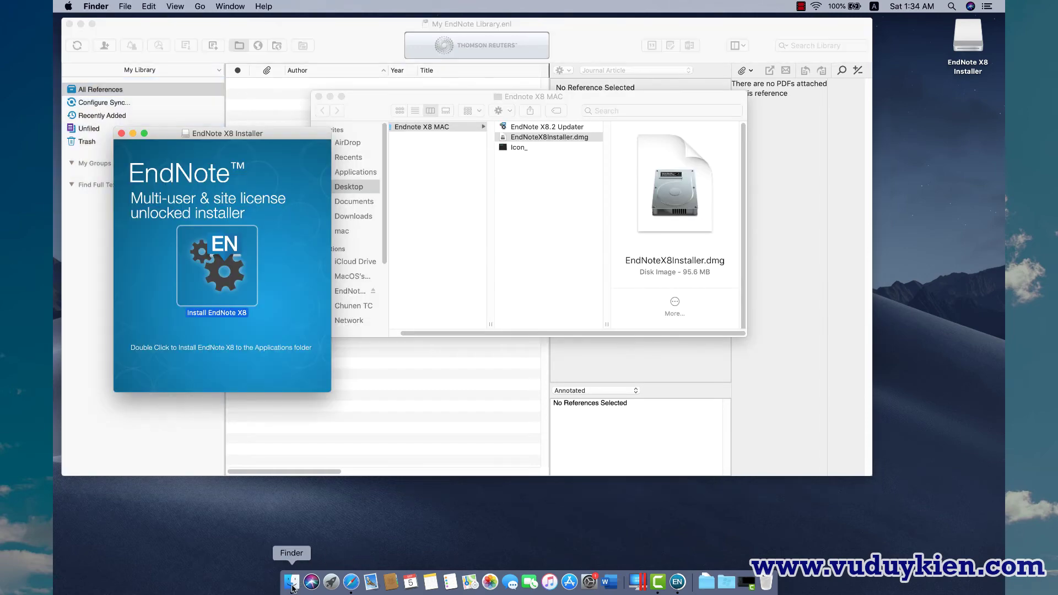
pyautogui.doubleClick(544, 128)
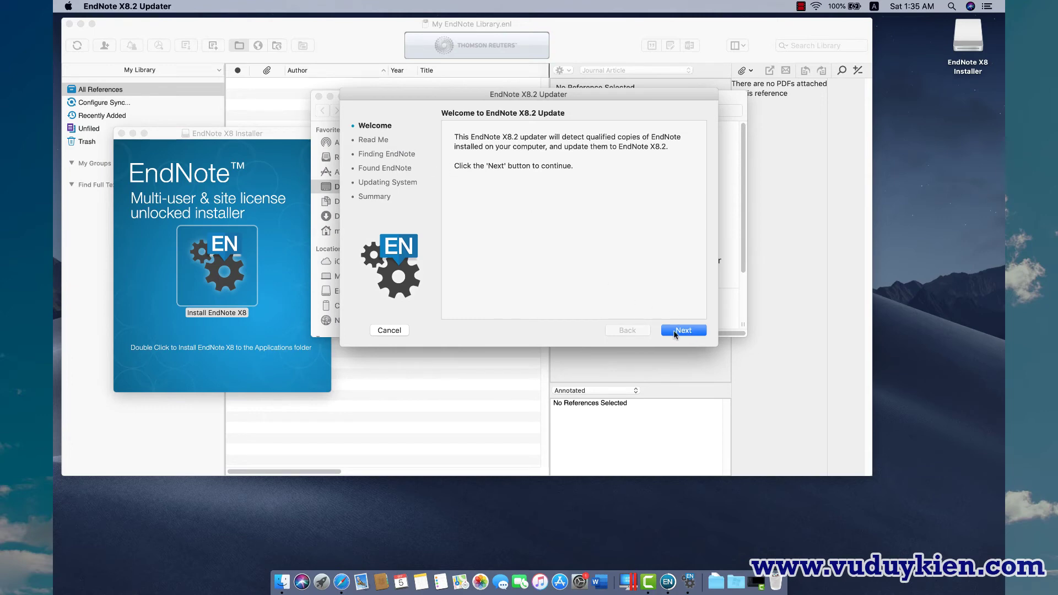
pyautogui.click(680, 331)
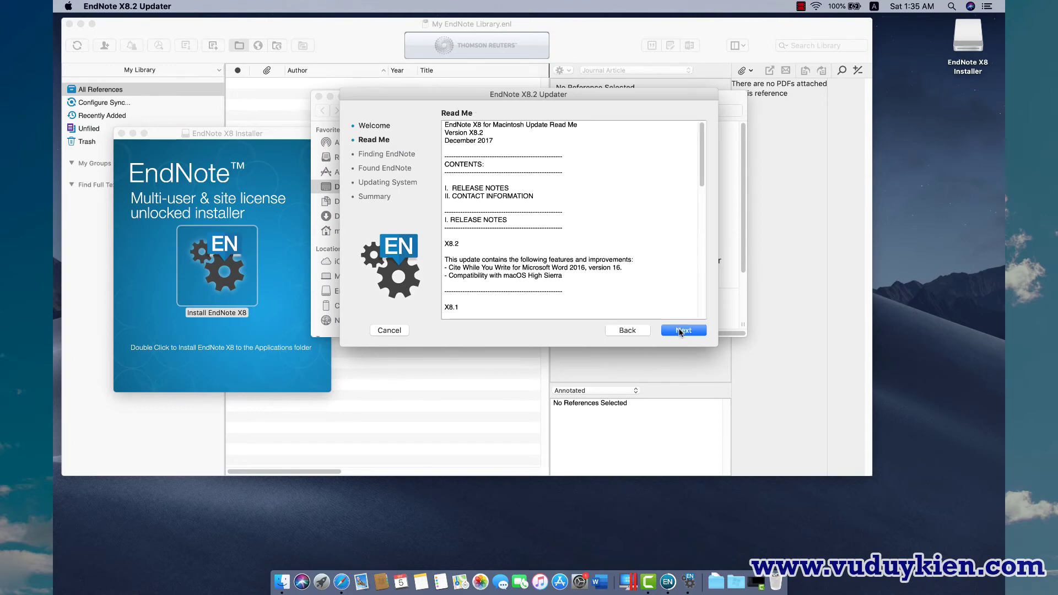
pyautogui.click(680, 332)
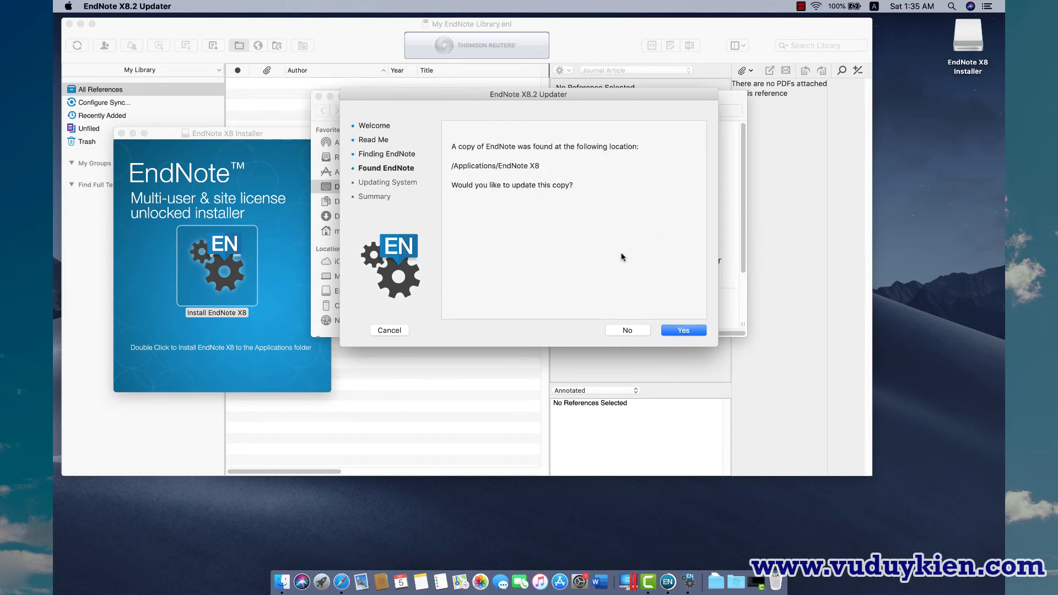
pyautogui.click(684, 331)
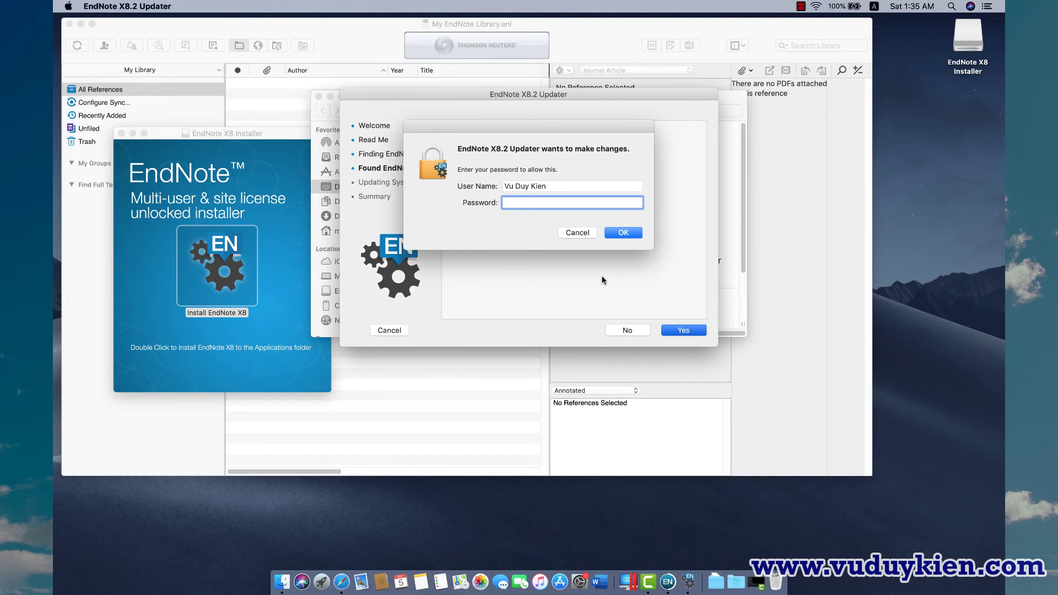
pyautogui.write('a')
pyautogui.click(624, 233)
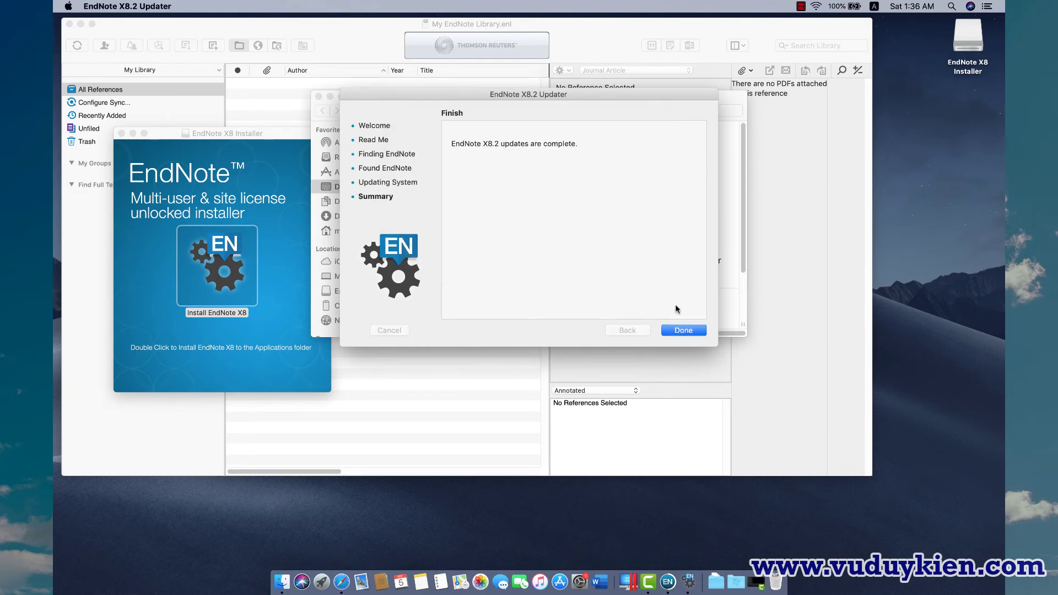
pyautogui.click(685, 330)
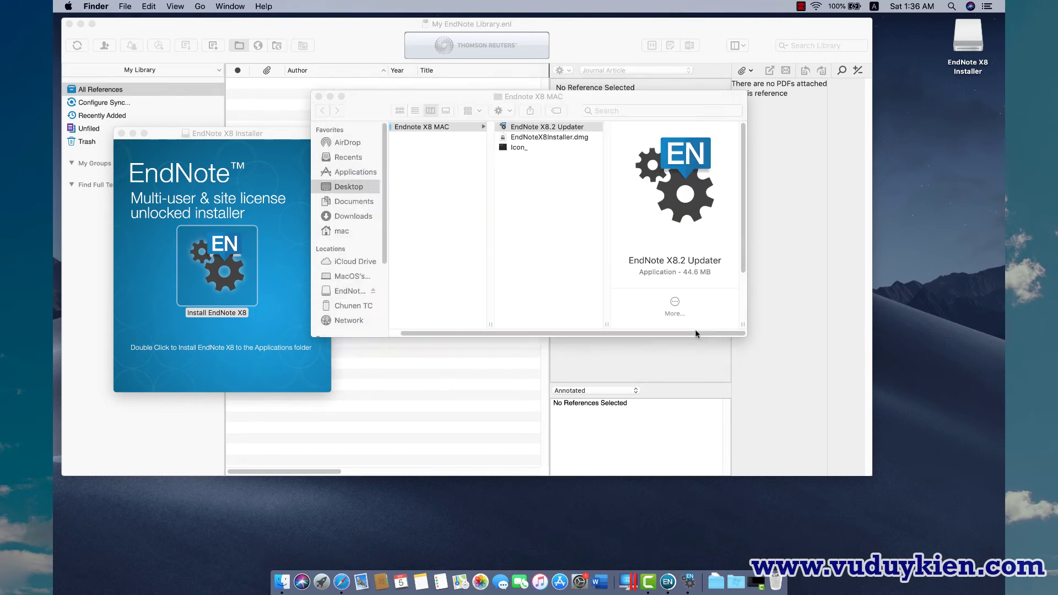
# Step: Close the Endnote X8 MAC folder, installer and EndNote library windows, and restart EndNote X8
pyautogui.click(319, 97)
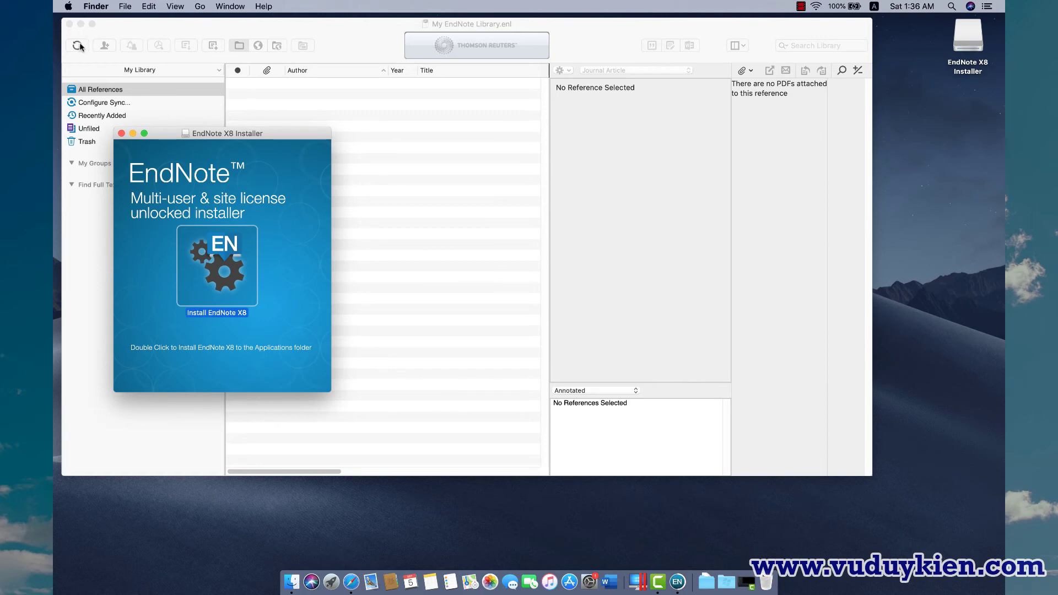
pyautogui.click(122, 134)
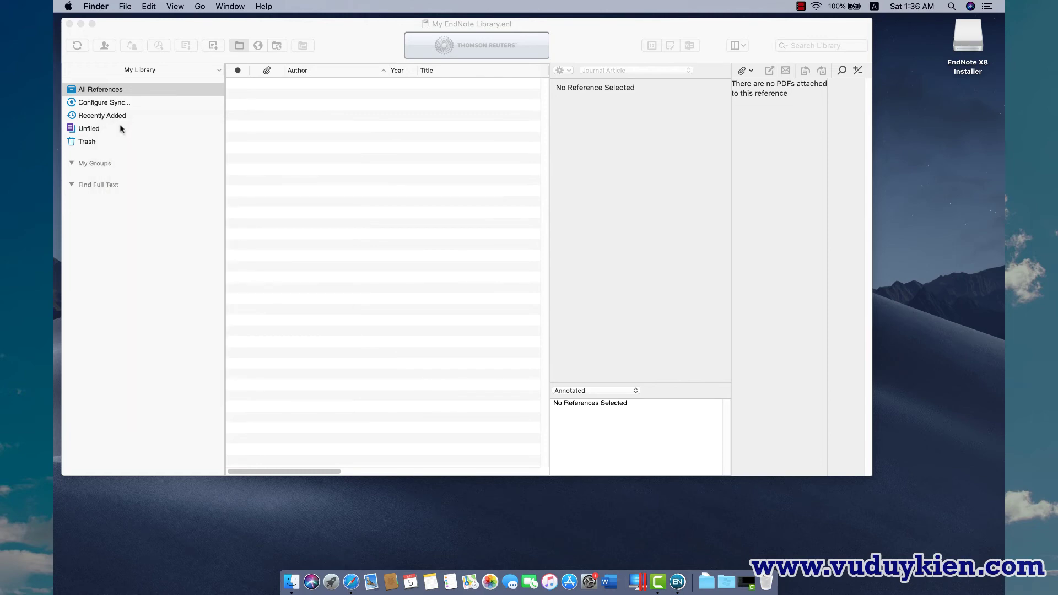
pyautogui.click(71, 23)
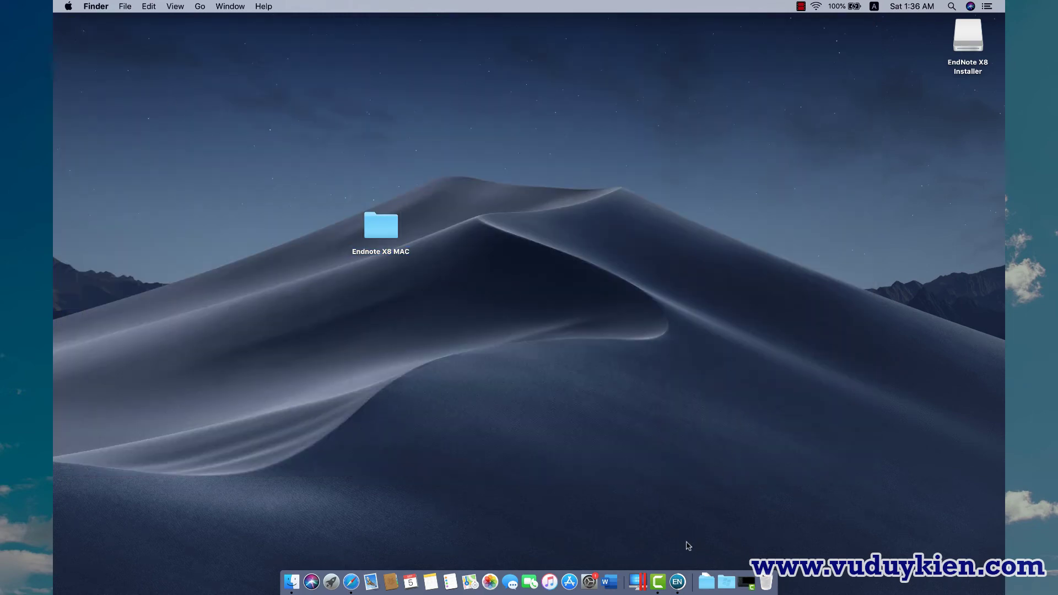
pyautogui.rightClick(678, 583)
pyautogui.click(684, 550)
pyautogui.click(678, 581)
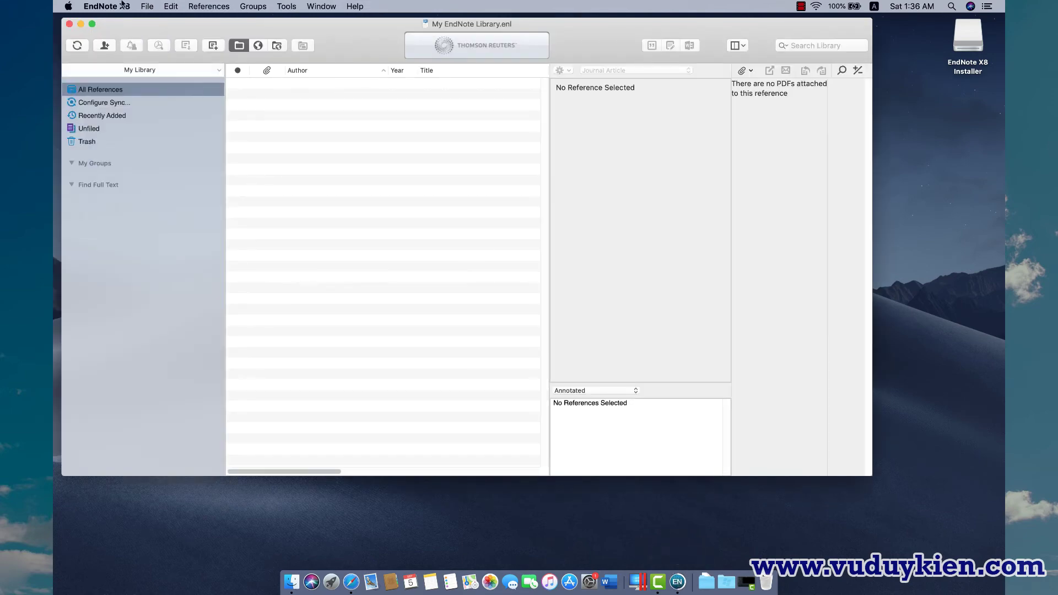
# Step: Check the EndNote version in its About information, close the library and quit EndNote
pyautogui.click(110, 7)
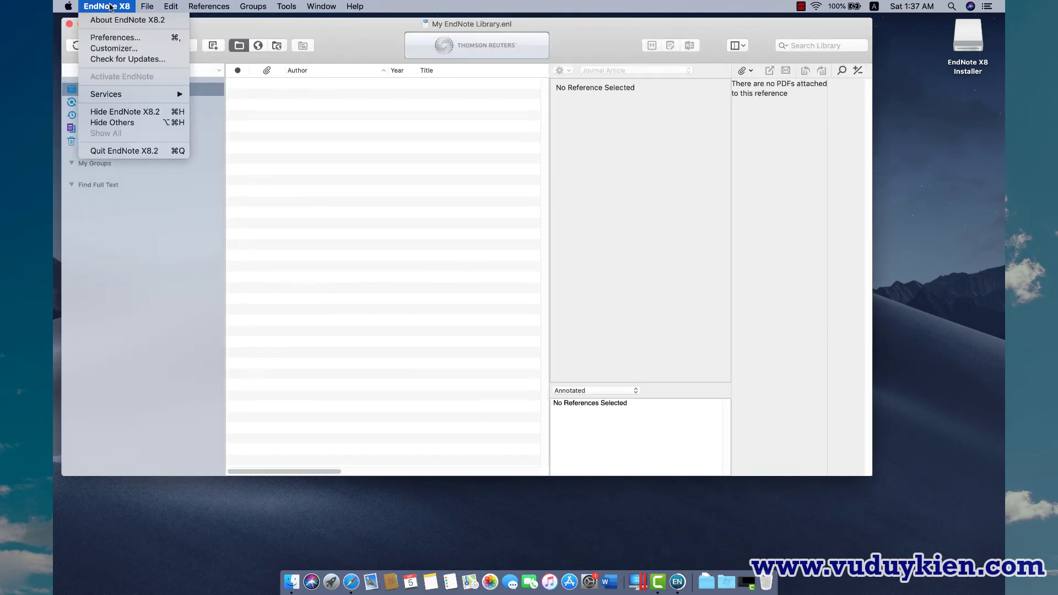
pyautogui.click(114, 20)
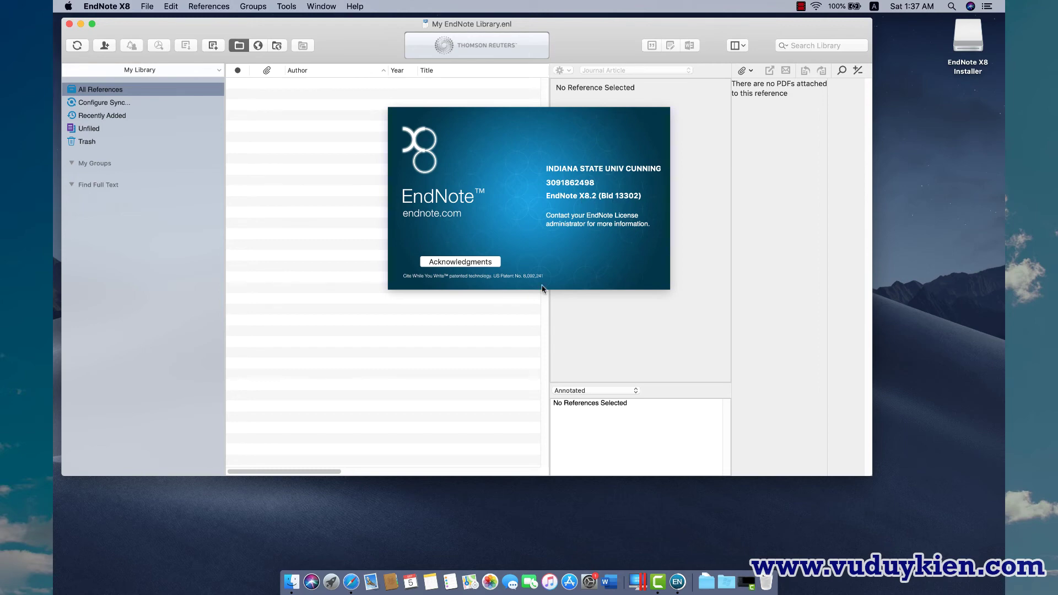
pyautogui.click(70, 25)
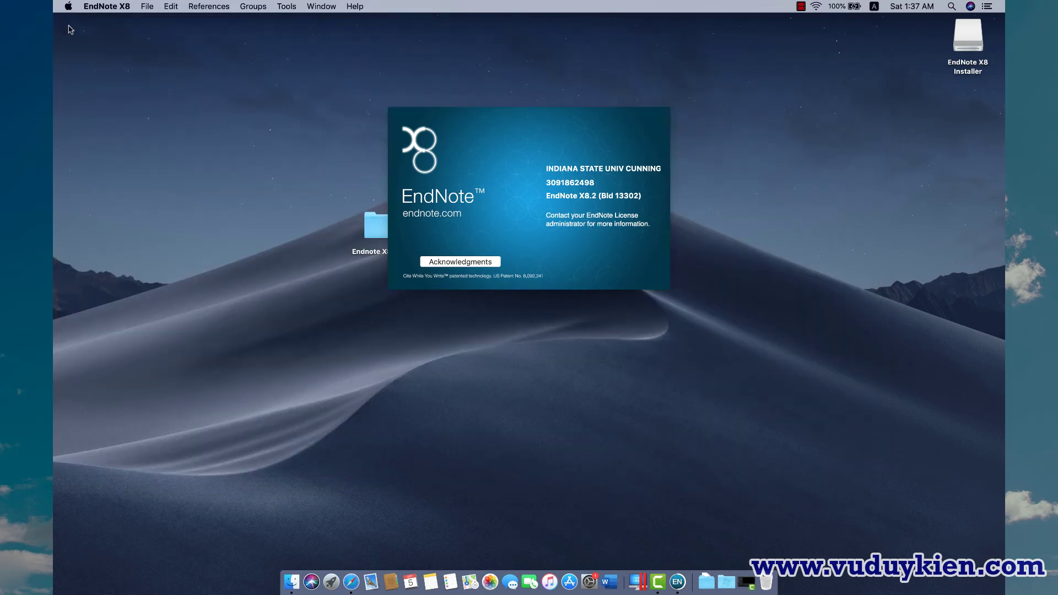
pyautogui.click(555, 245)
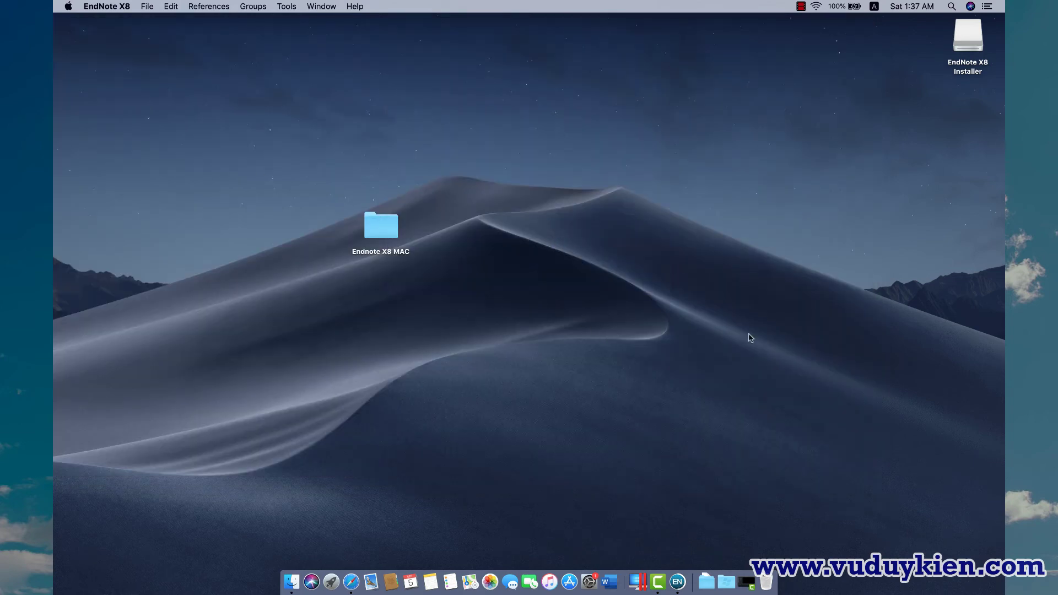
pyautogui.rightClick(677, 582)
pyautogui.click(684, 551)
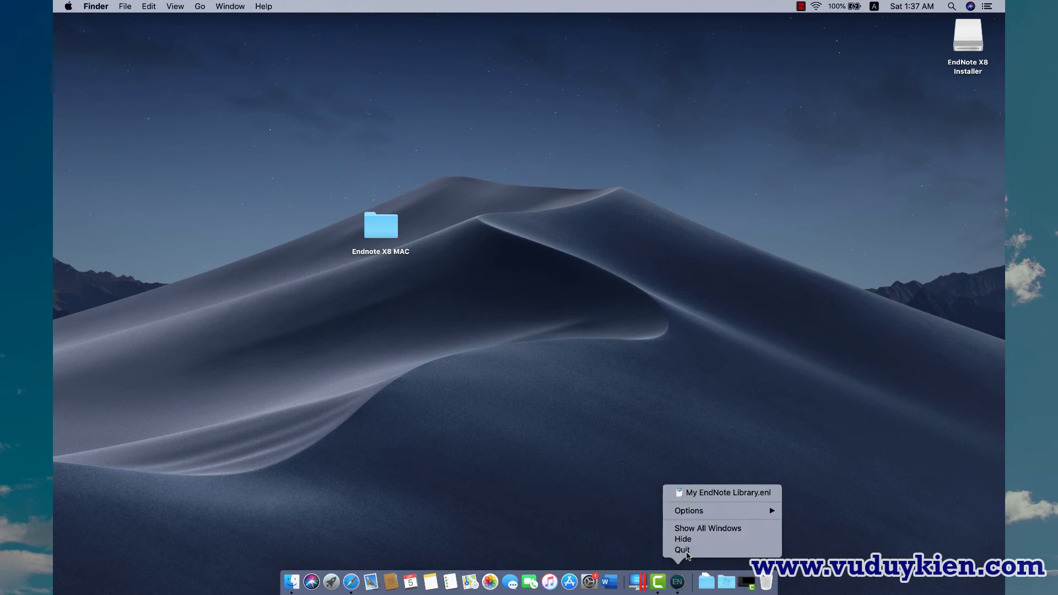
# Step: Switch to Word, create a blank document and open the EndNote add-in's commands
pyautogui.click(612, 583)
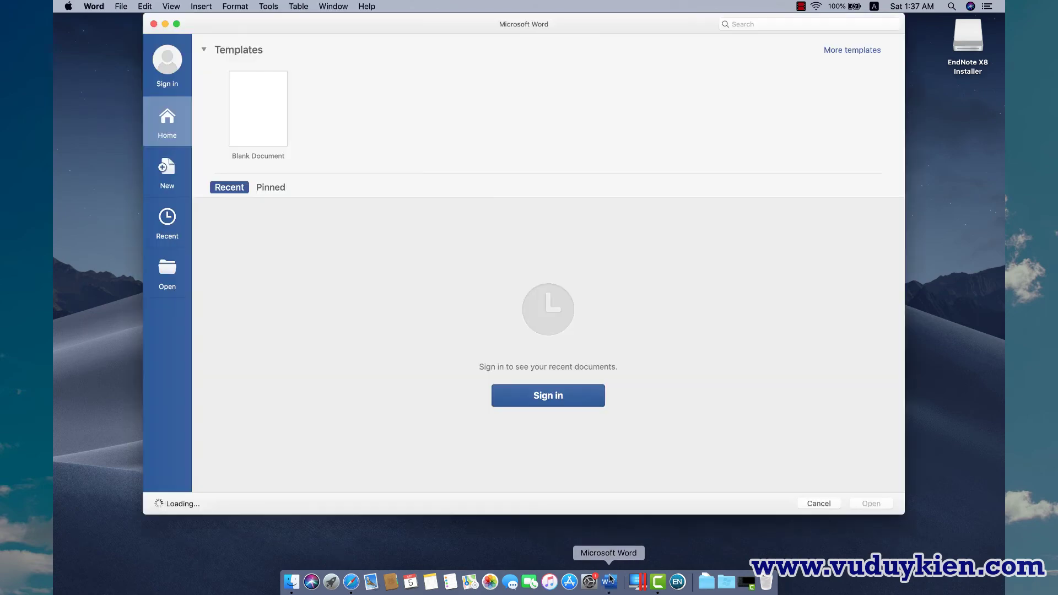
pyautogui.doubleClick(244, 122)
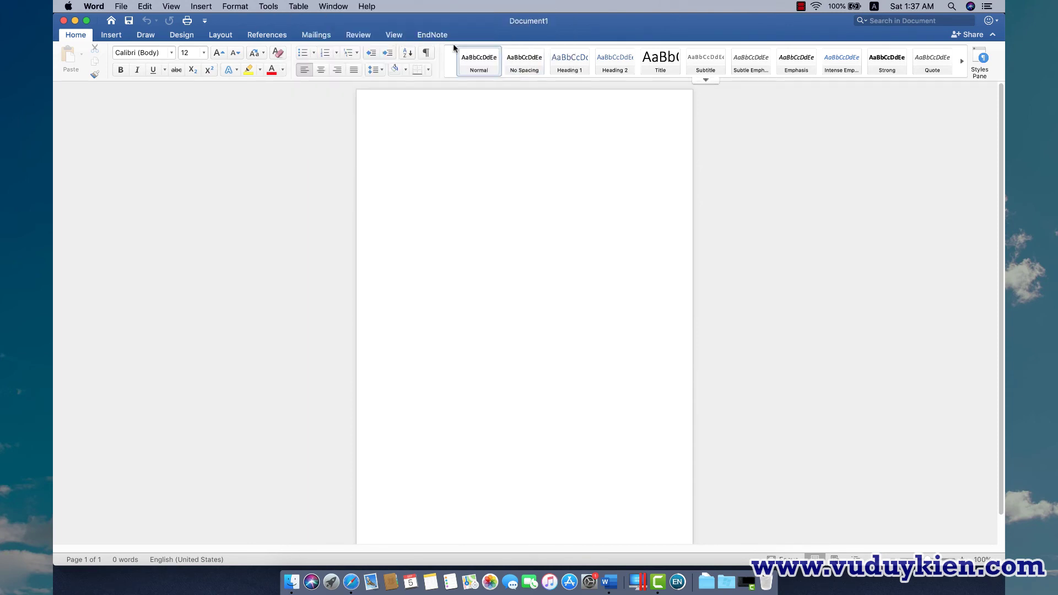
pyautogui.click(429, 35)
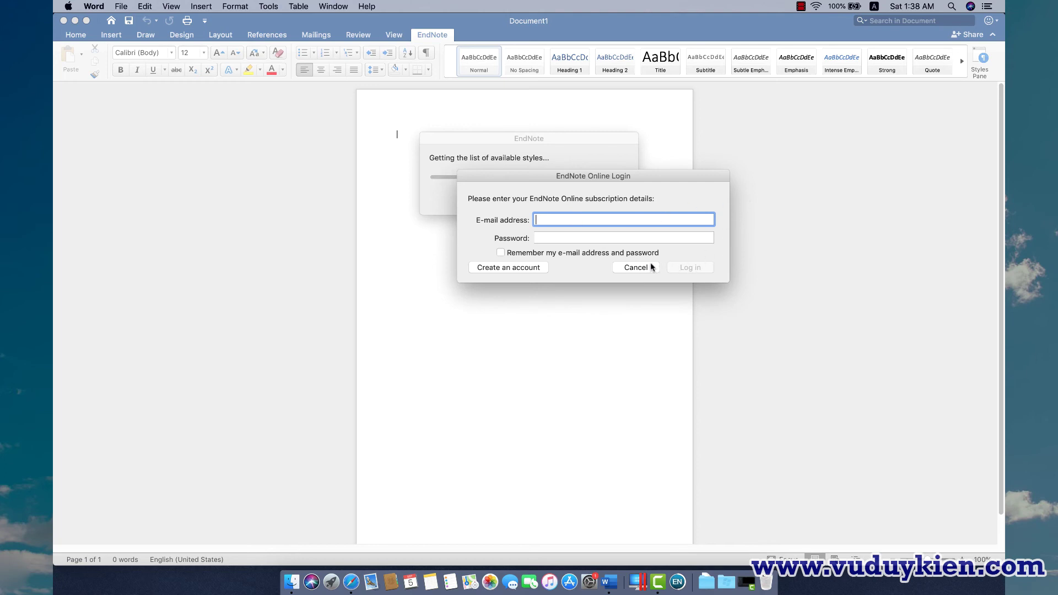
# Step: Decline the repeated EndNote Online login requests and dismiss the accompanying alerts
pyautogui.click(633, 267)
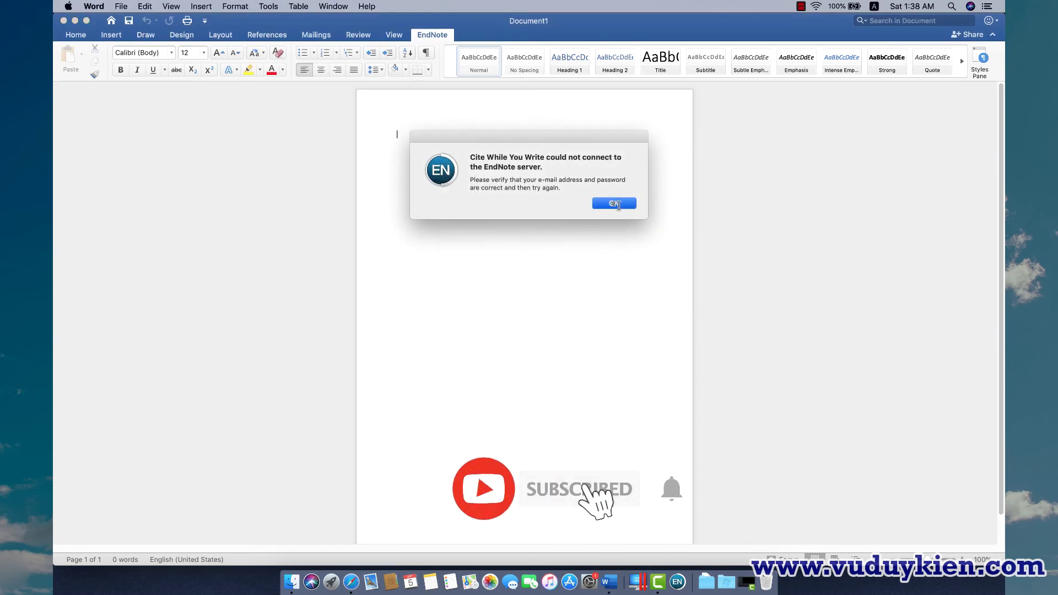
pyautogui.click(617, 207)
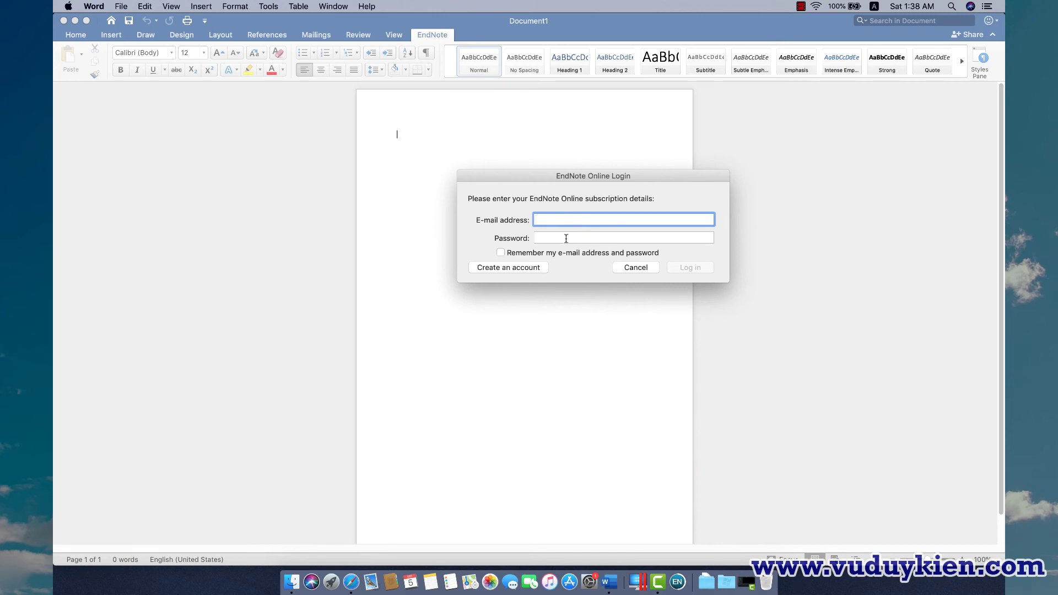
pyautogui.click(636, 269)
pyautogui.click(636, 268)
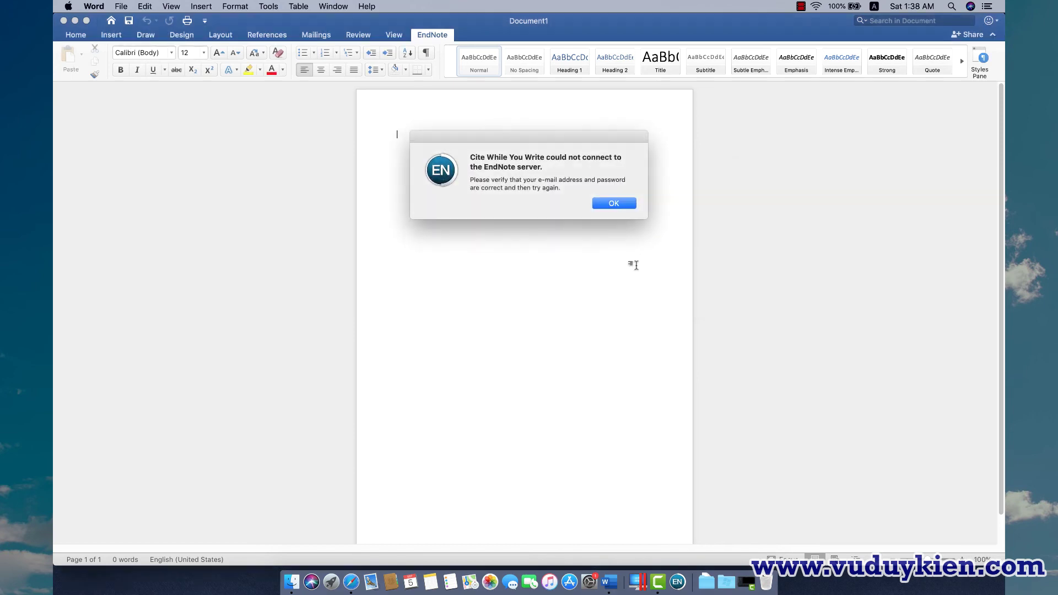
pyautogui.click(624, 204)
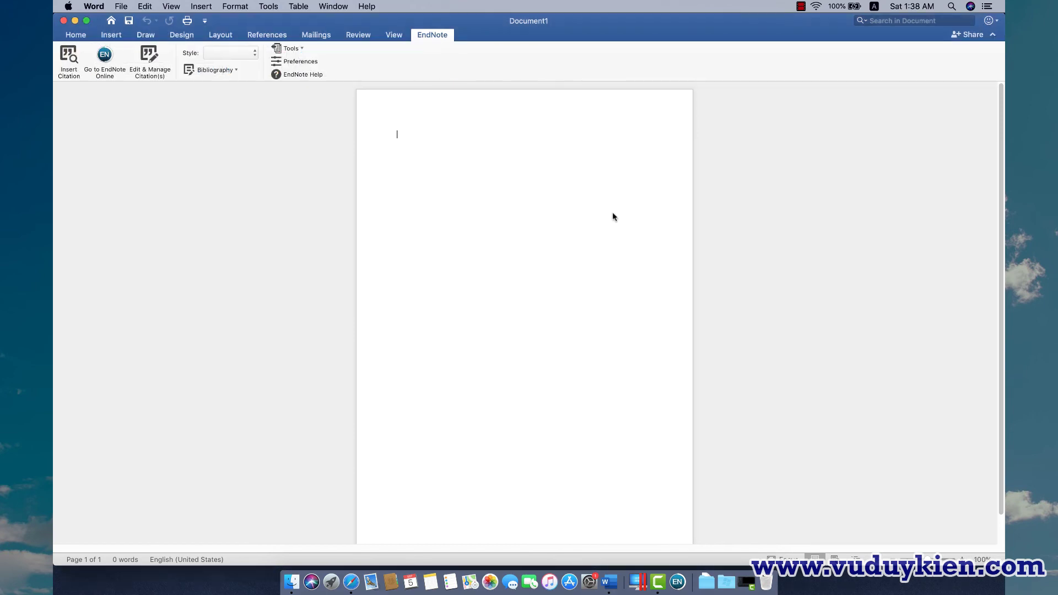
# Step: Dismiss the remaining EndNote prompts and switch the Cite While You Write application from EndNote online to EndNote in the add-in's preferences
pyautogui.click(636, 269)
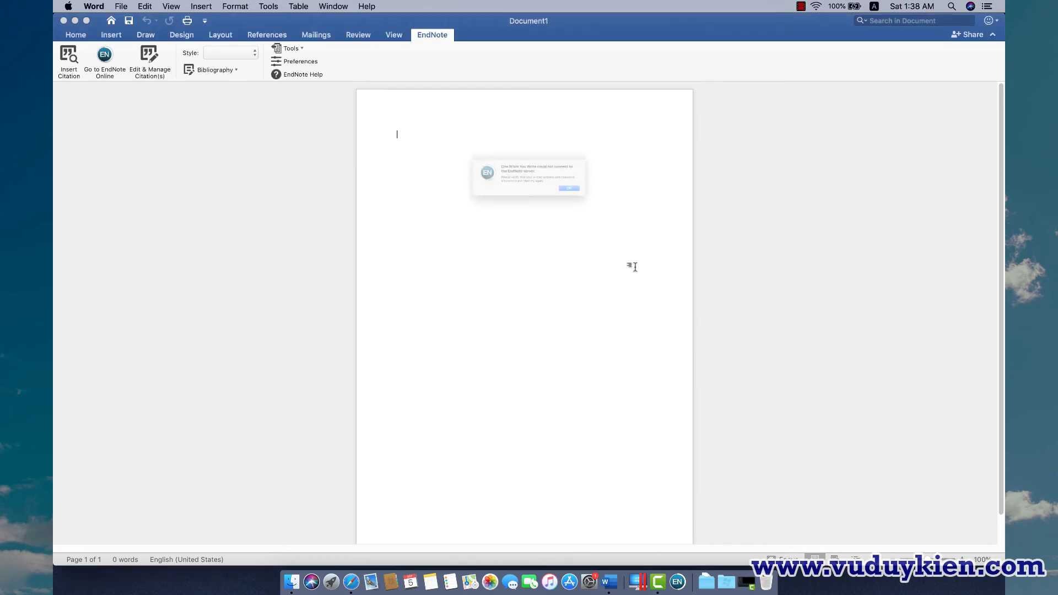
pyautogui.click(618, 203)
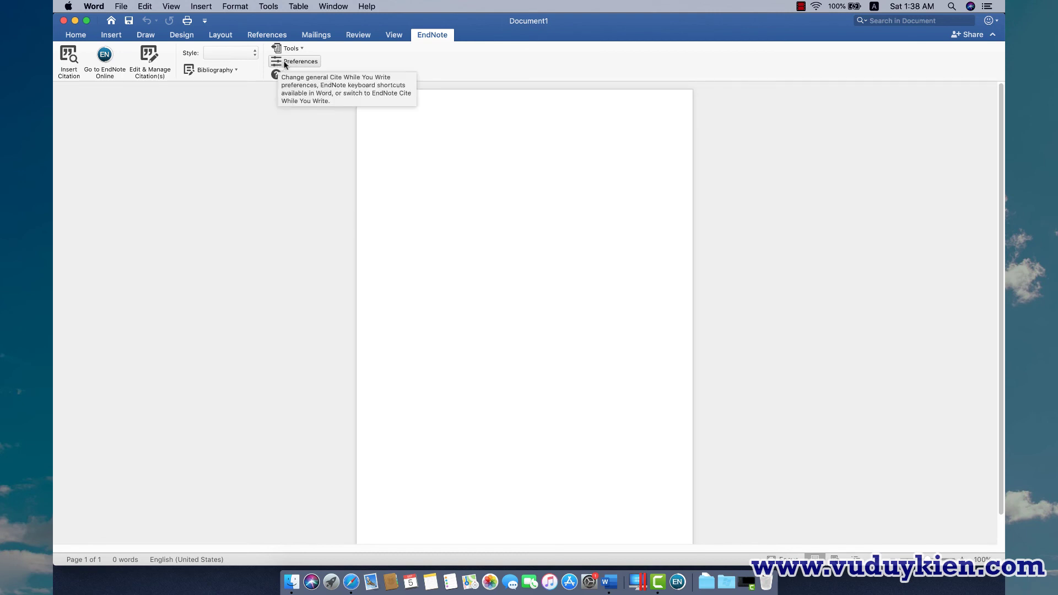
pyautogui.click(300, 64)
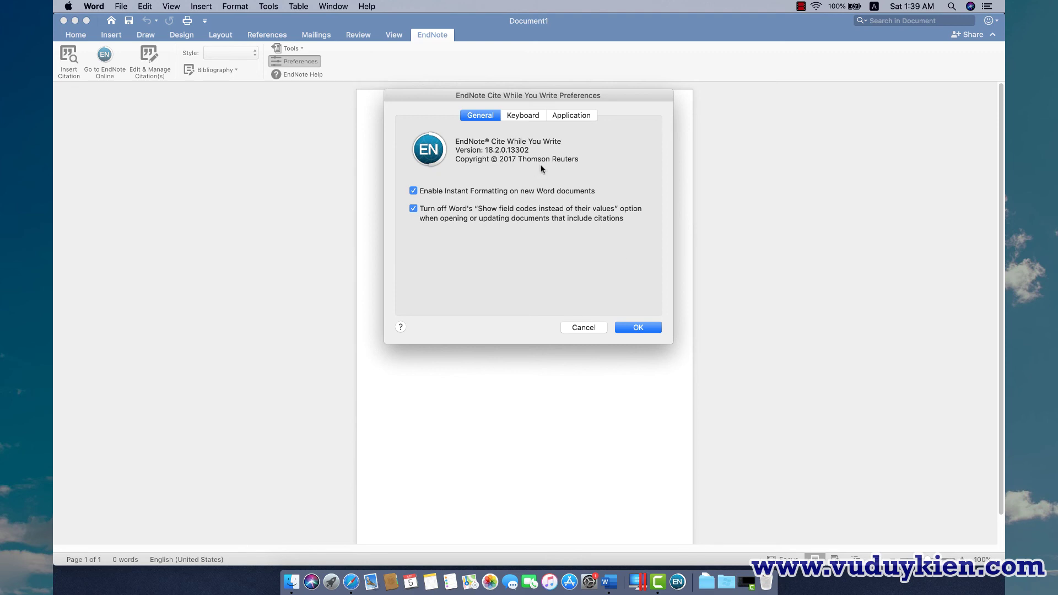
pyautogui.click(563, 117)
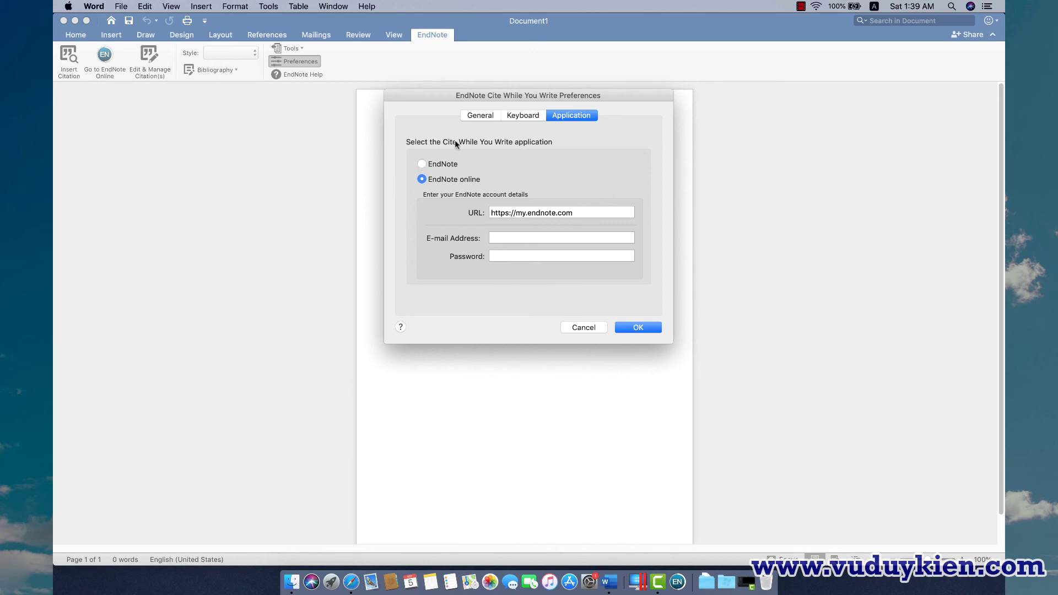
pyautogui.click(423, 163)
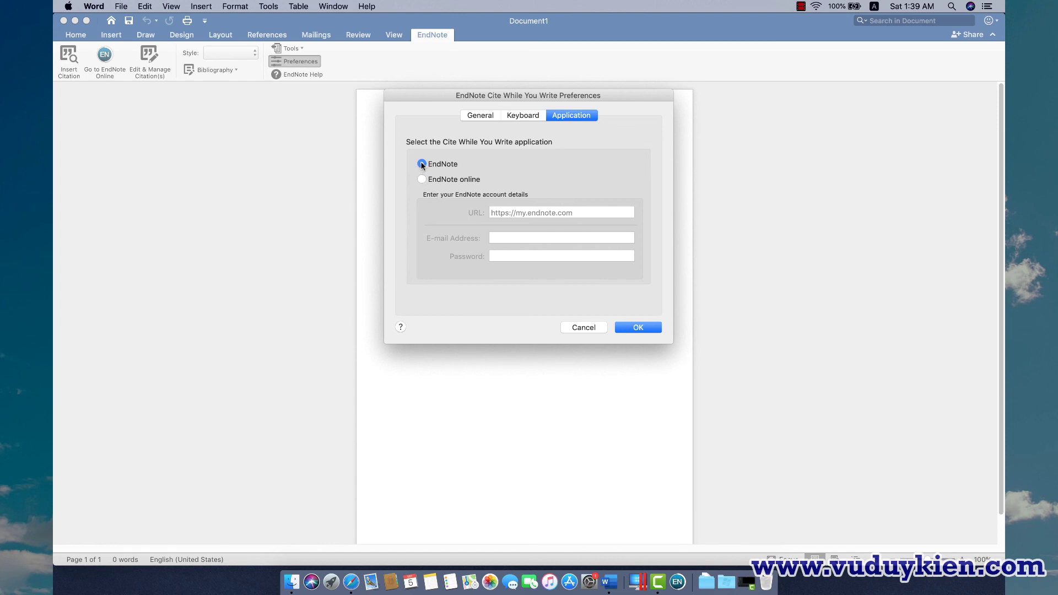
pyautogui.click(638, 327)
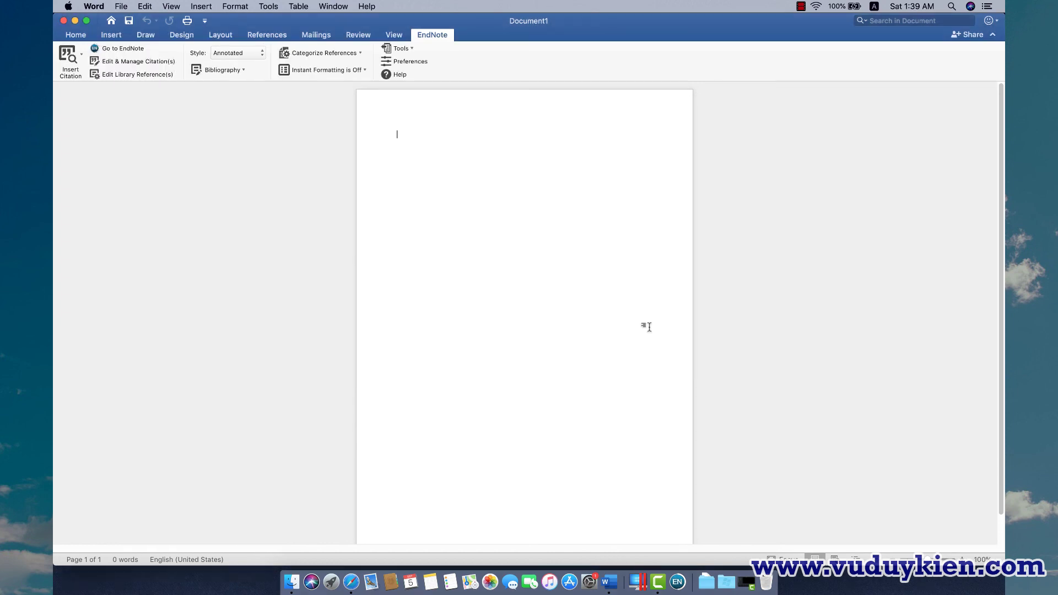